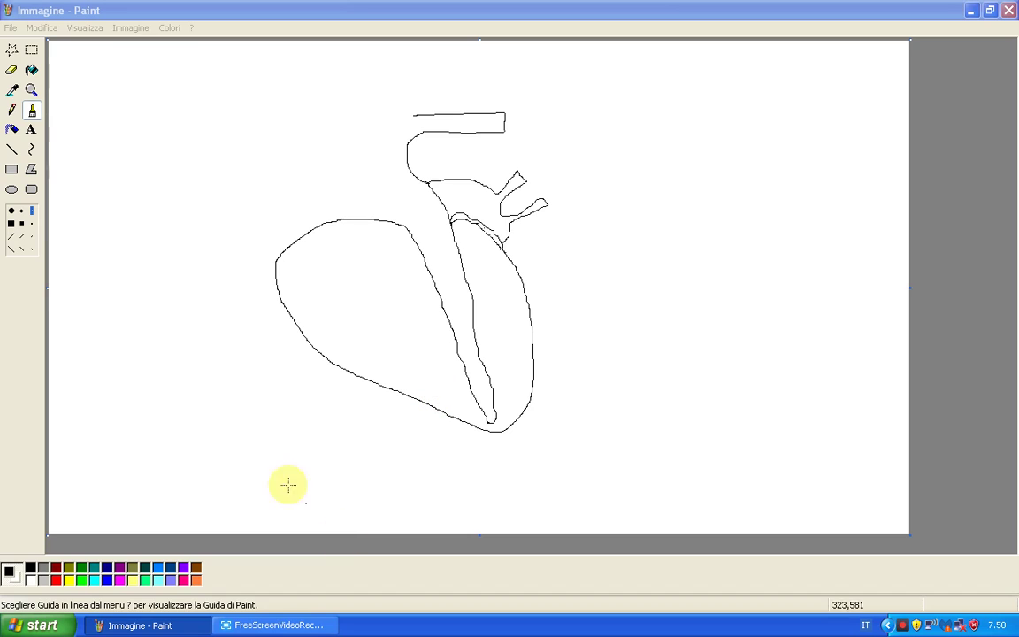
# Add the title 'DISEGNARE UN CUORE CON PAINT' in Agency FB 36 at the canvas's bottom-left
pyautogui.click(31, 130)
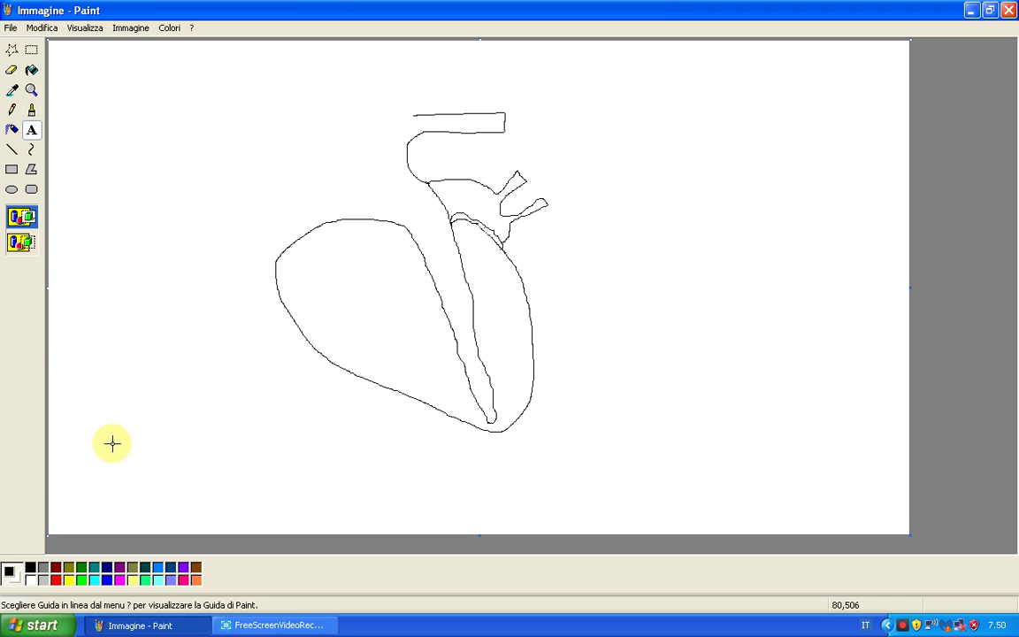
pyautogui.moveTo(52, 461)
pyautogui.mouseDown()
pyautogui.moveTo(83, 516)
pyautogui.moveTo(453, 529)
pyautogui.mouseUp()
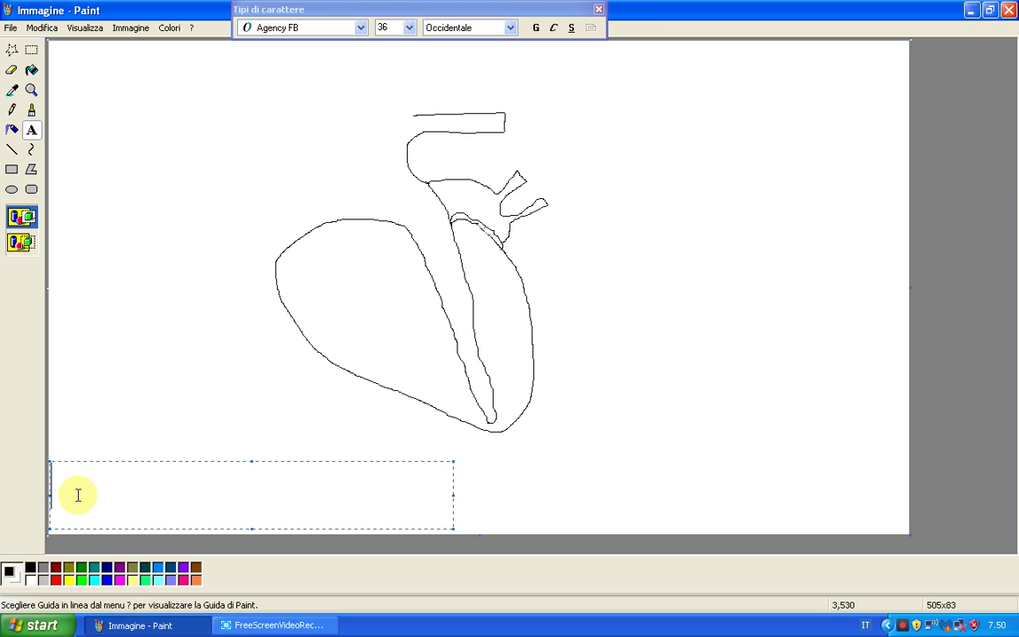
pyautogui.write('D')
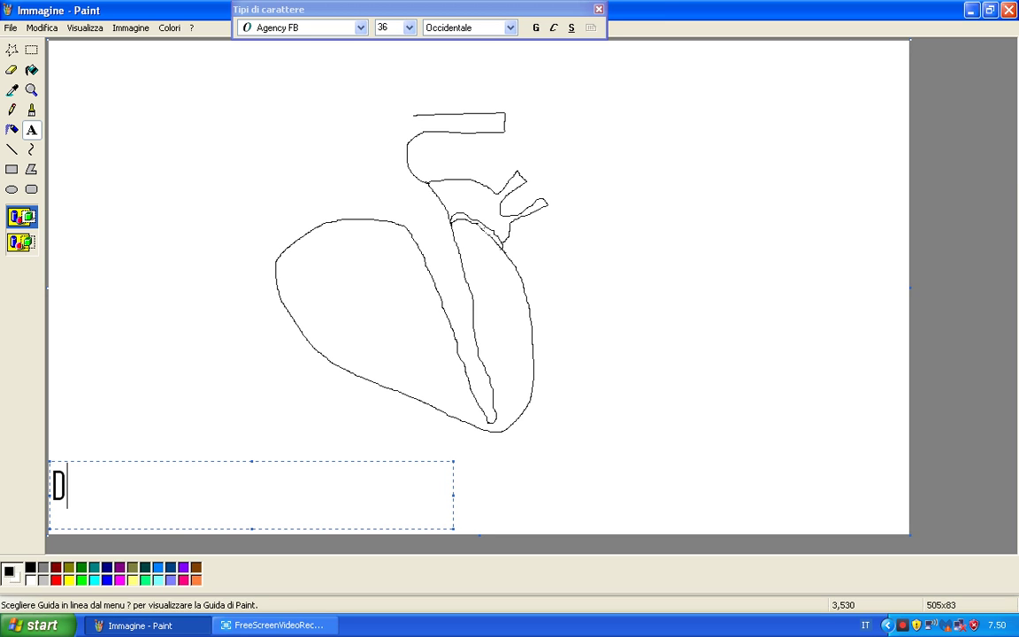
pyautogui.write('ISEGN')
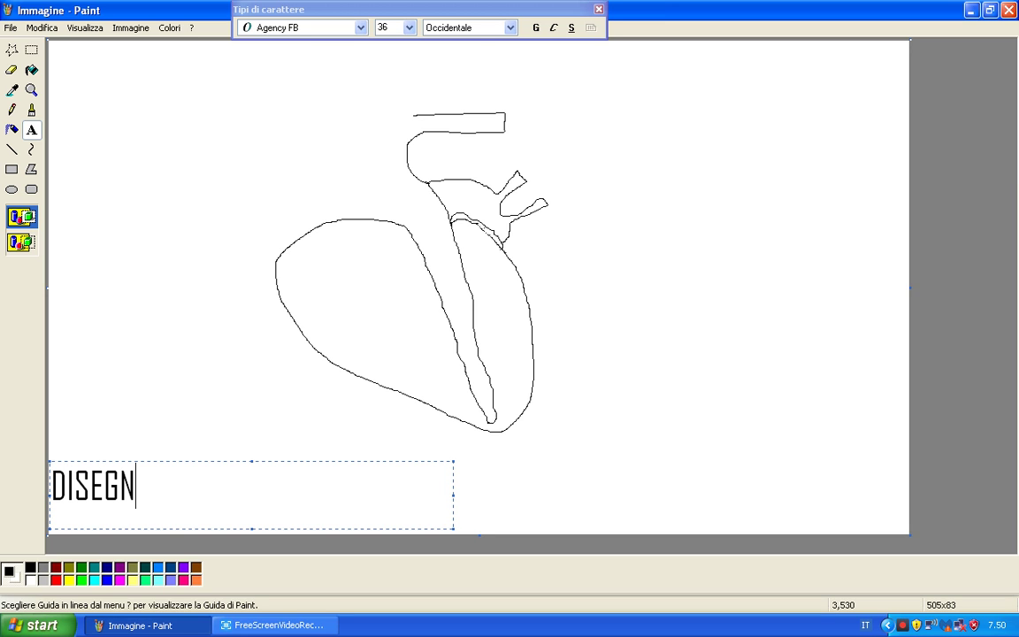
pyautogui.write('ARE ')
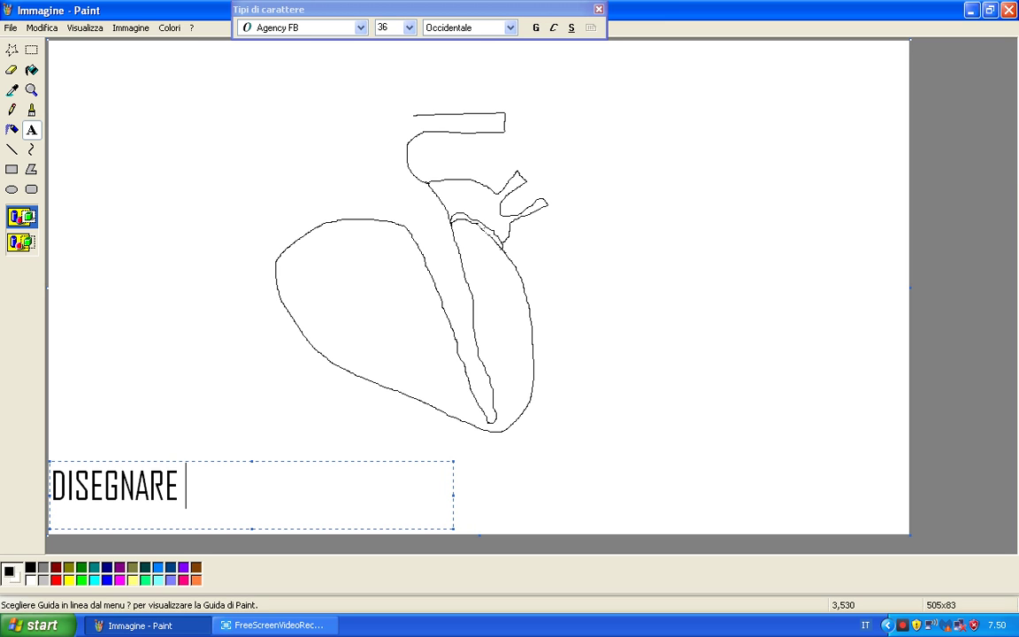
pyautogui.write('UN CUO')
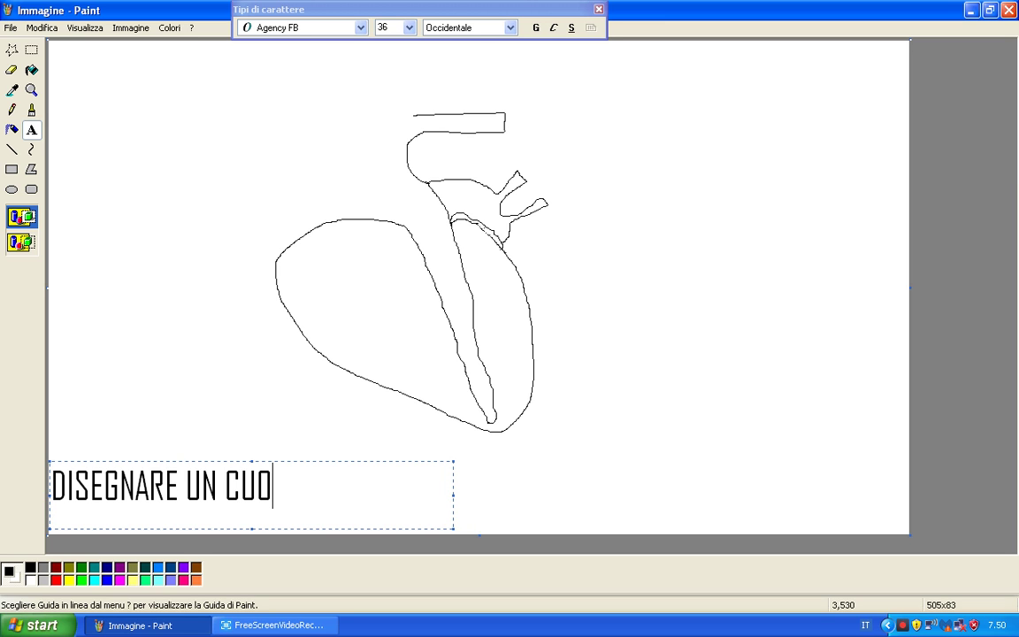
pyautogui.write('RE CON ')
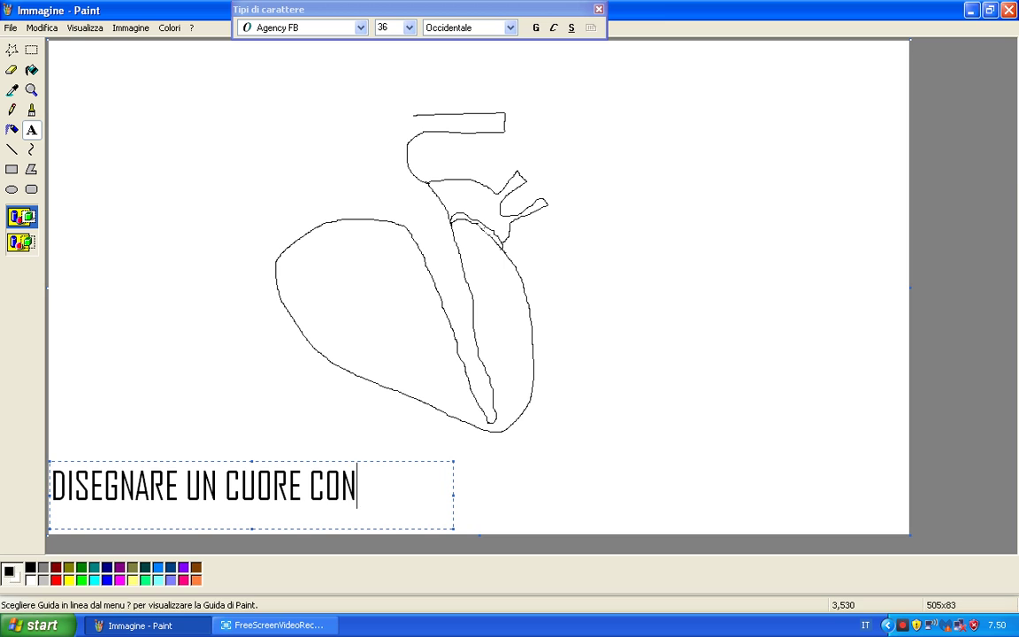
pyautogui.write('PAI')
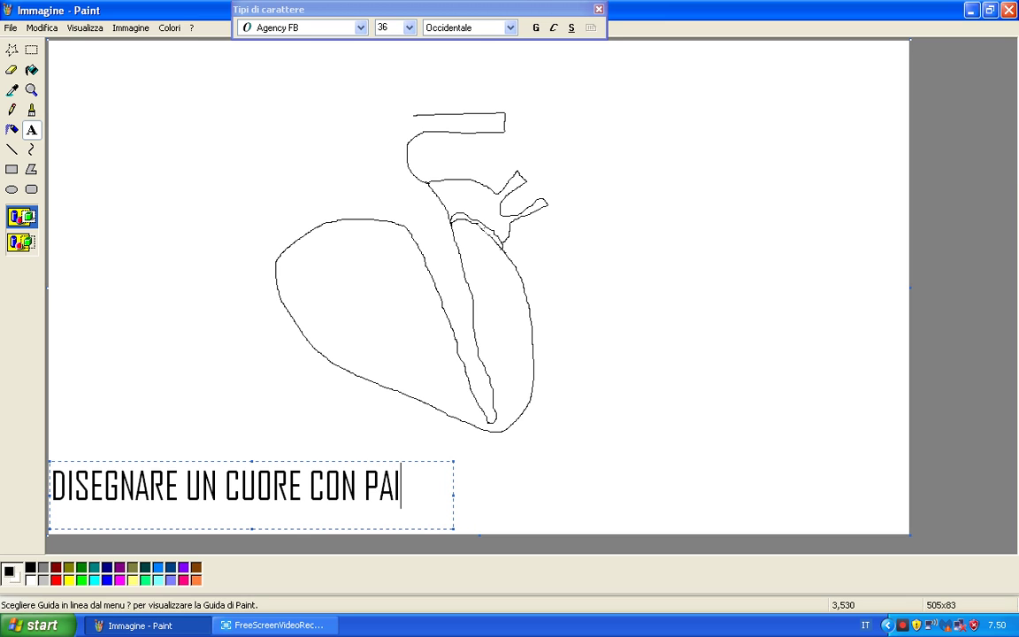
pyautogui.write('NT')
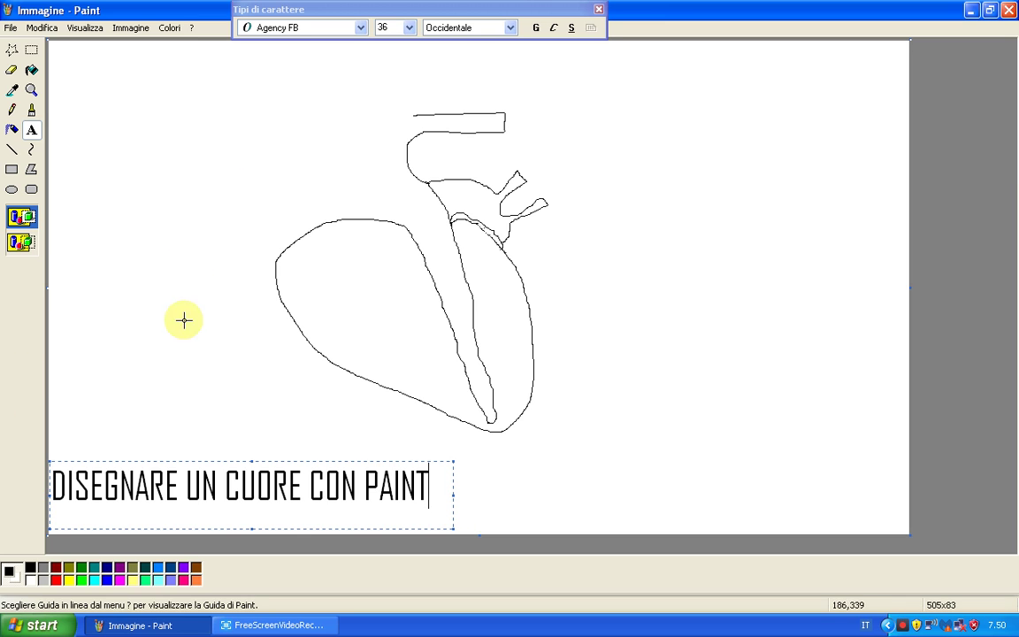
pyautogui.click(108, 379)
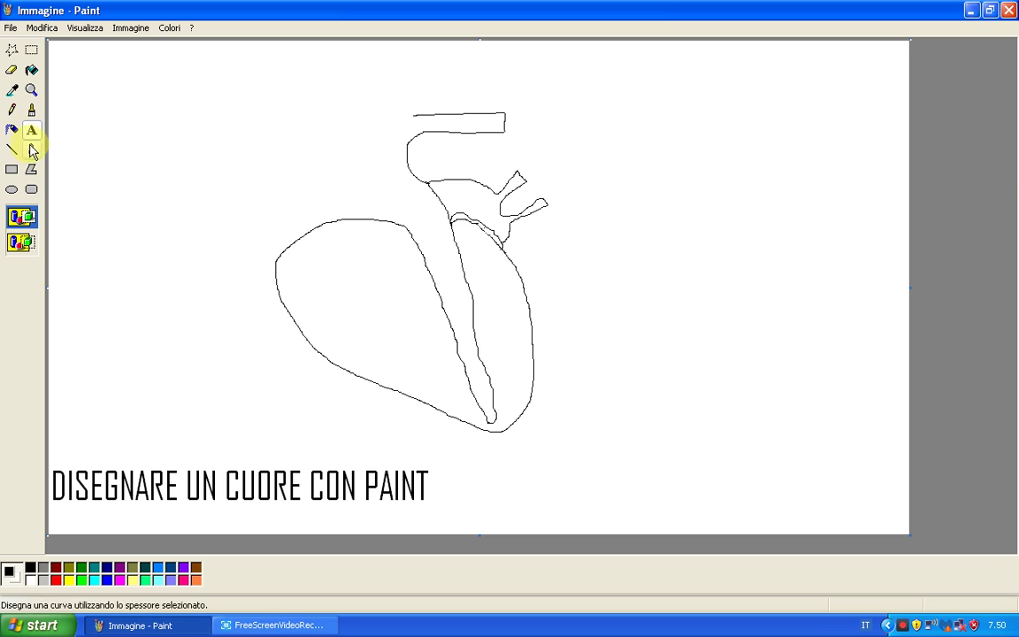
# With the brush, extend the top vessel's upper edge and curve its left side down to the heart
pyautogui.click(32, 112)
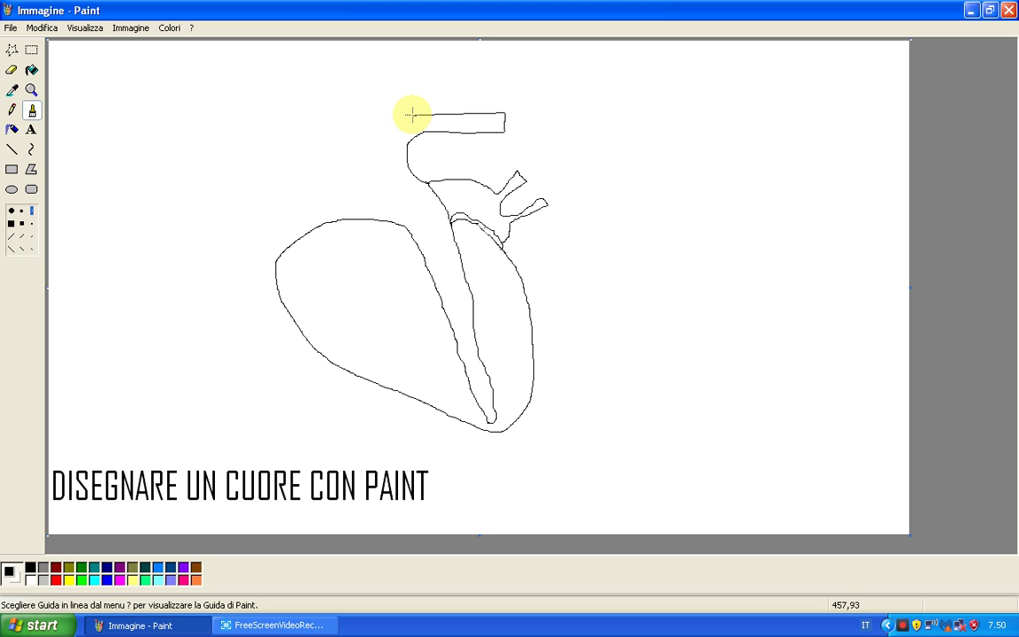
pyautogui.moveTo(413, 115); pyautogui.dragTo(329, 116)
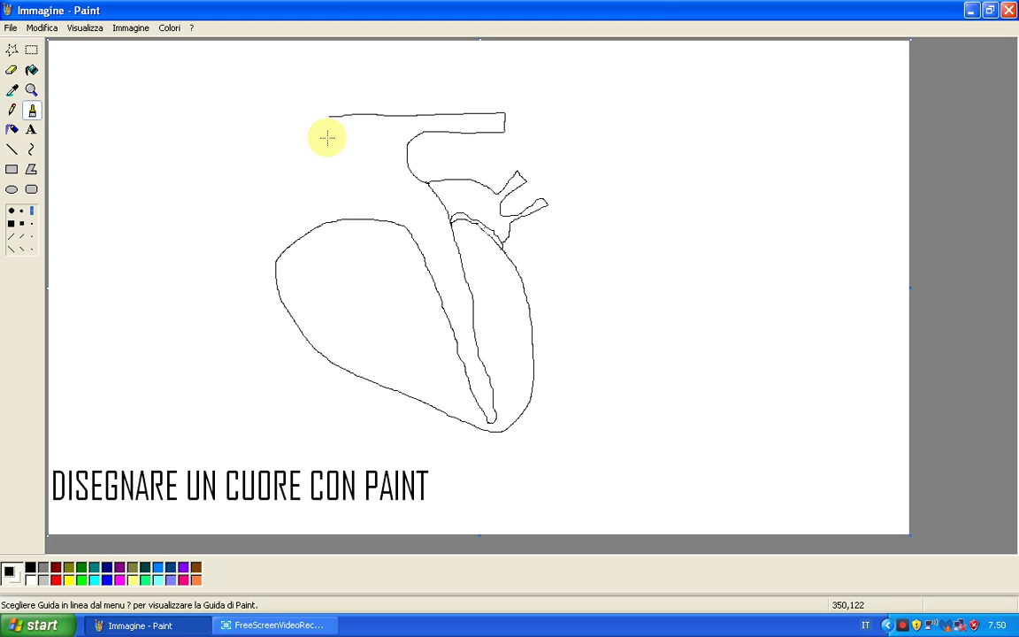
pyautogui.moveTo(327, 137); pyautogui.dragTo(361, 185)
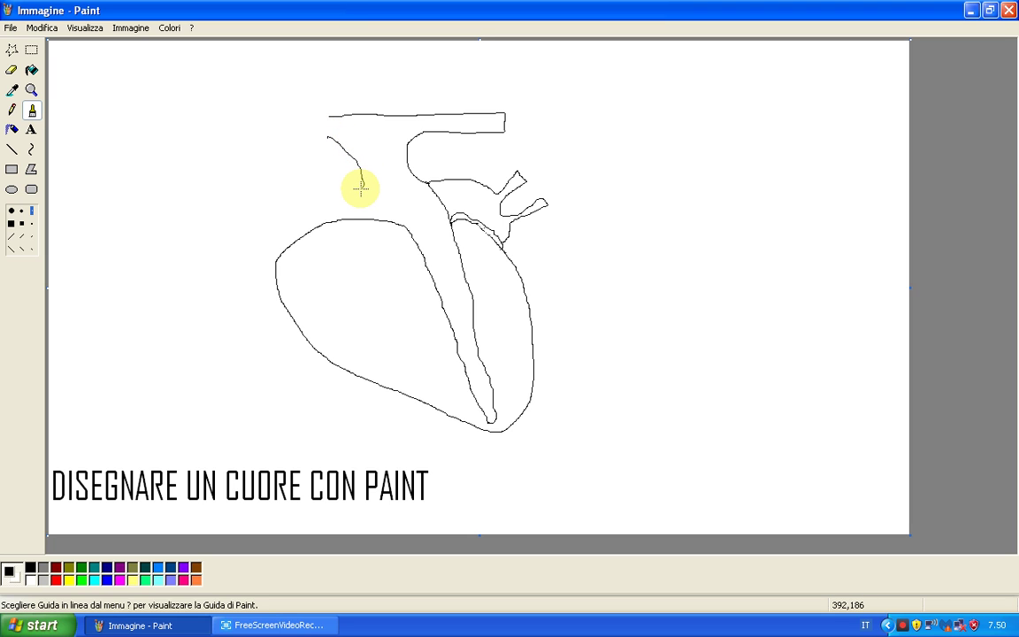
pyautogui.moveTo(361, 186)
pyautogui.mouseDown()
pyautogui.moveTo(286, 227)
pyautogui.moveTo(273, 261)
pyautogui.mouseUp()
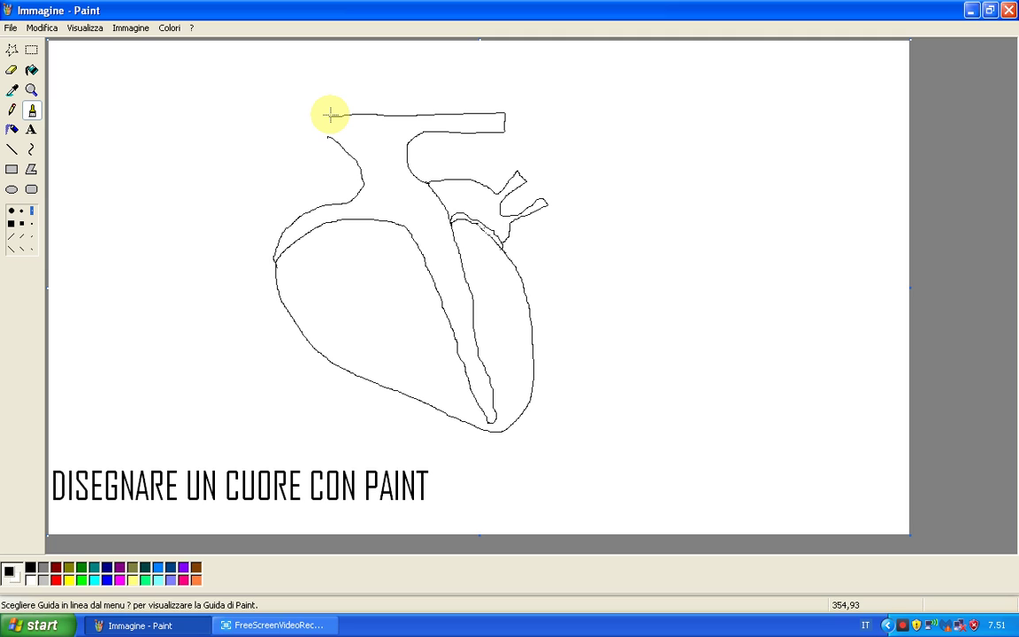
# Draw the arch, vertical vessel walls and a vessel rising toward the top of the canvas
pyautogui.moveTo(330, 114)
pyautogui.mouseDown()
pyautogui.moveTo(331, 102)
pyautogui.moveTo(378, 87)
pyautogui.moveTo(422, 92)
pyautogui.moveTo(437, 112)
pyautogui.mouseUp()
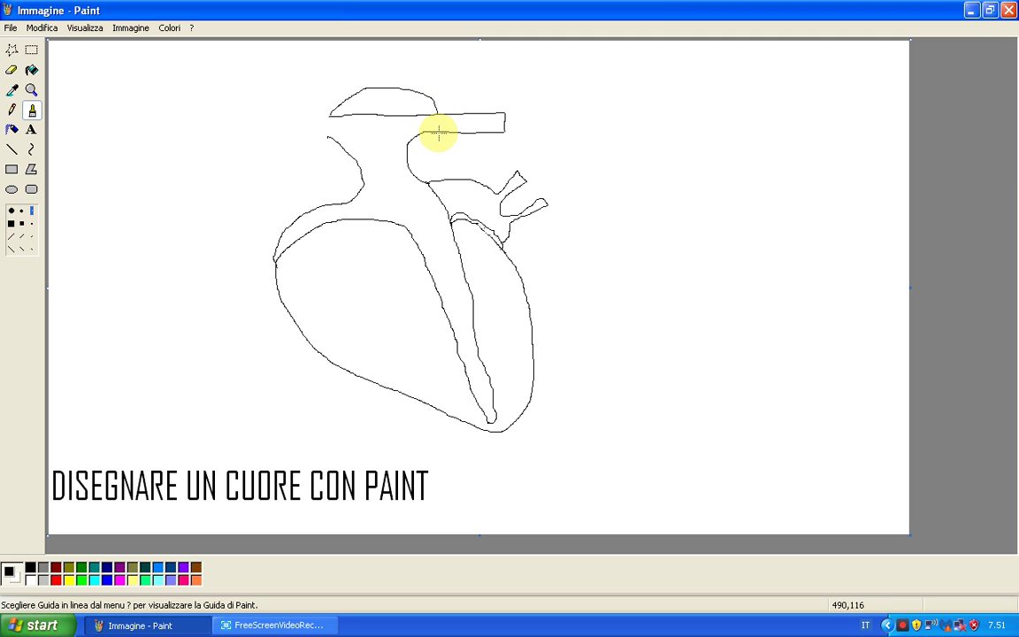
pyautogui.moveTo(438, 131); pyautogui.dragTo(441, 177)
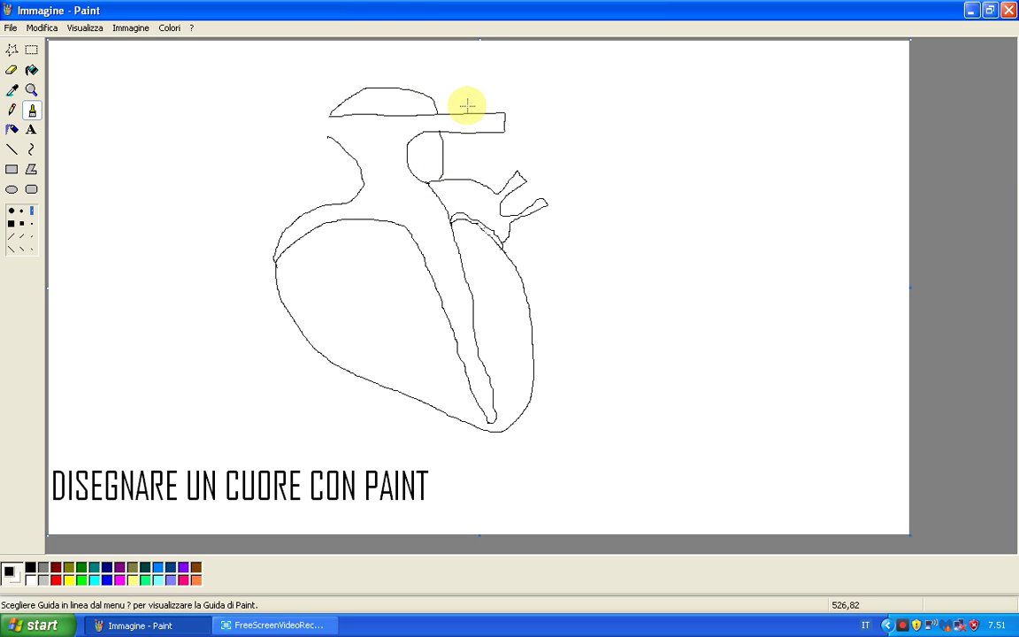
pyautogui.moveTo(461, 135); pyautogui.dragTo(464, 177)
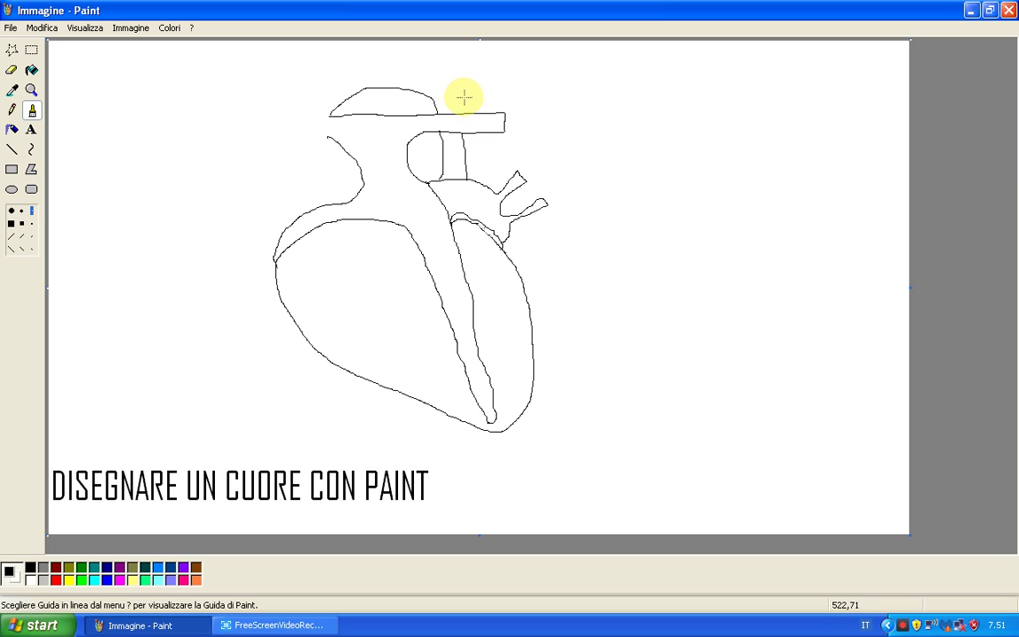
pyautogui.moveTo(458, 112)
pyautogui.mouseDown()
pyautogui.moveTo(451, 48)
pyautogui.moveTo(443, 45)
pyautogui.moveTo(435, 74)
pyautogui.mouseUp()
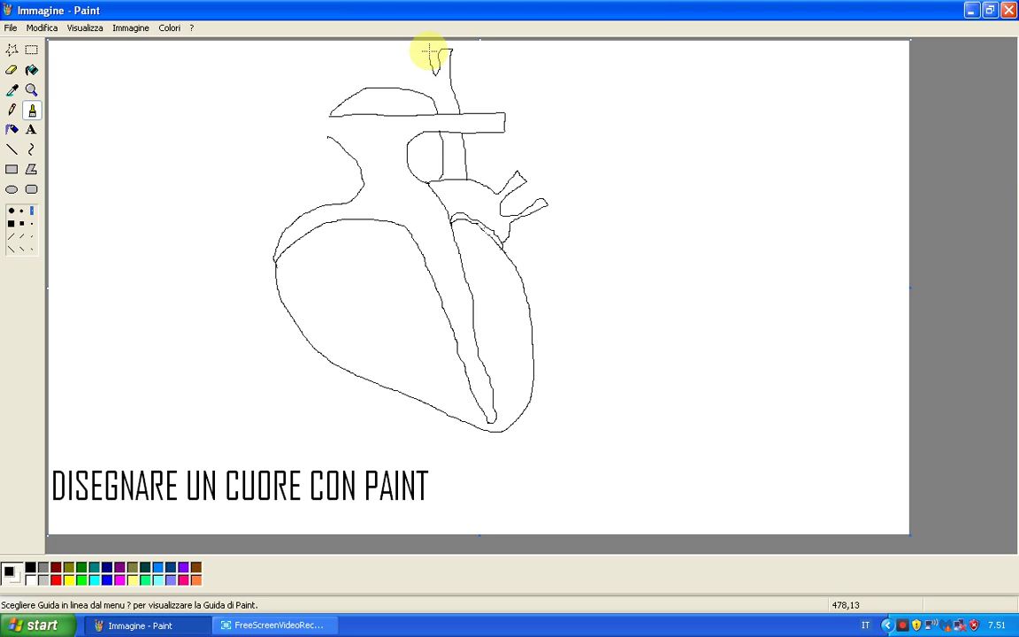
pyautogui.moveTo(420, 43); pyautogui.dragTo(418, 57)
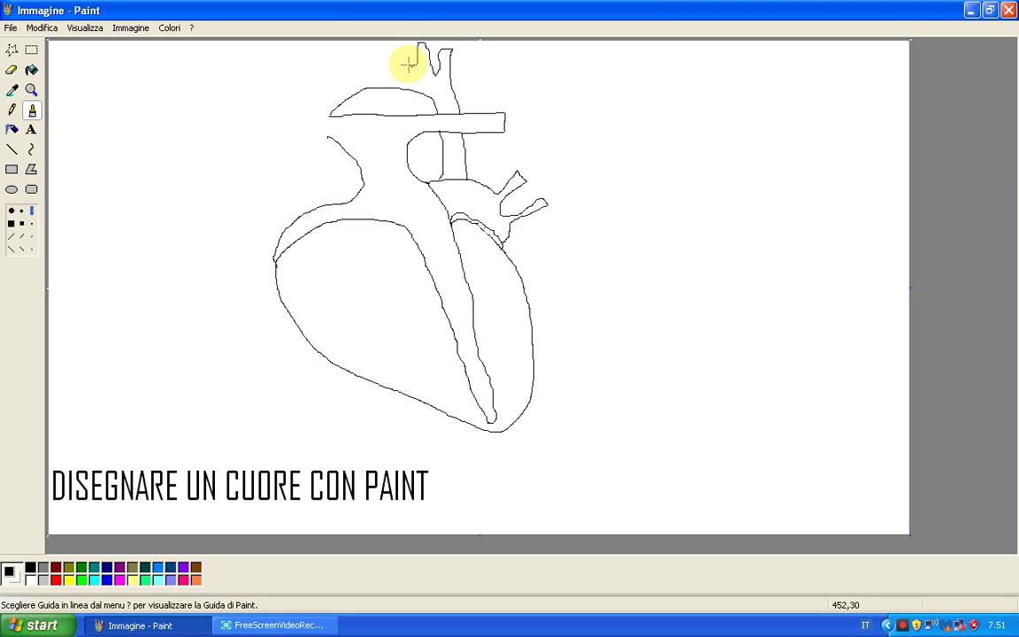
pyautogui.moveTo(408, 63)
pyautogui.mouseDown()
pyautogui.moveTo(396, 44)
pyautogui.moveTo(389, 57)
pyautogui.mouseUp()
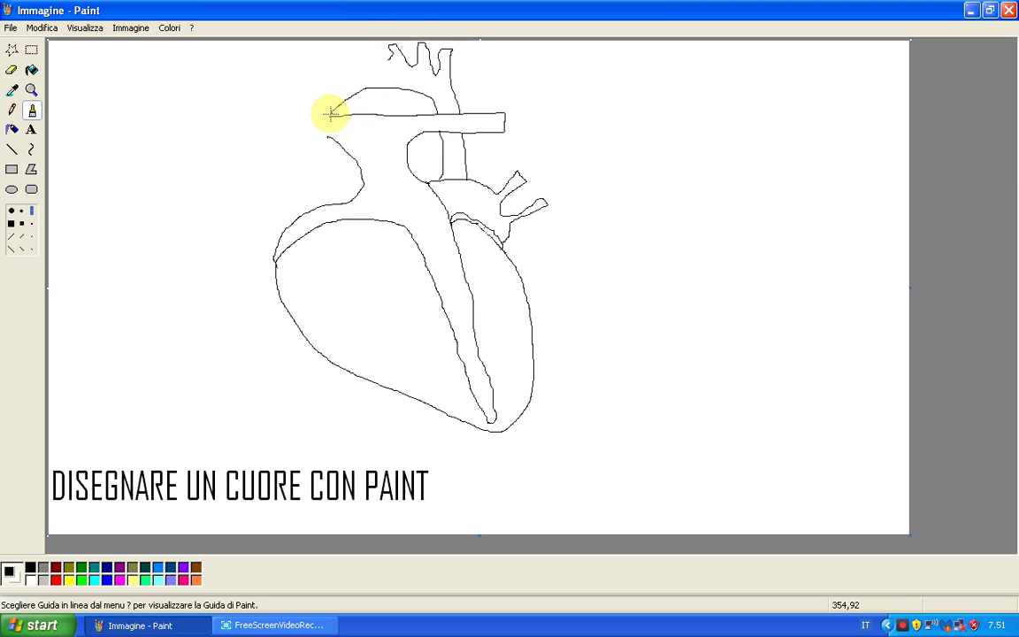
# Outline the left chamber and draw the outer wall curving around the heart's left side and bottom
pyautogui.moveTo(330, 114); pyautogui.dragTo(333, 186)
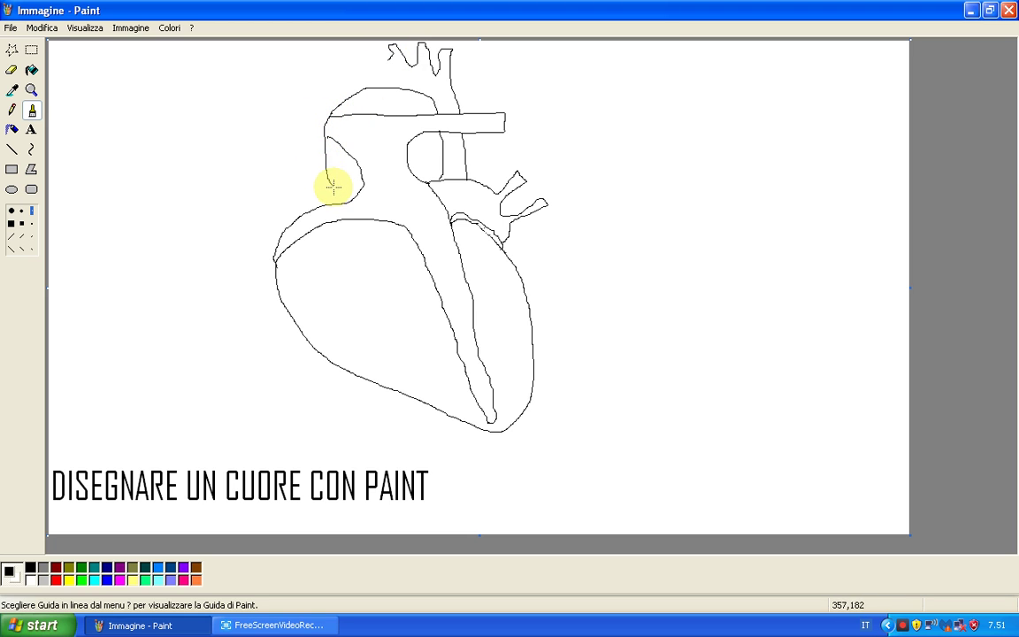
pyautogui.moveTo(334, 185); pyautogui.dragTo(327, 138)
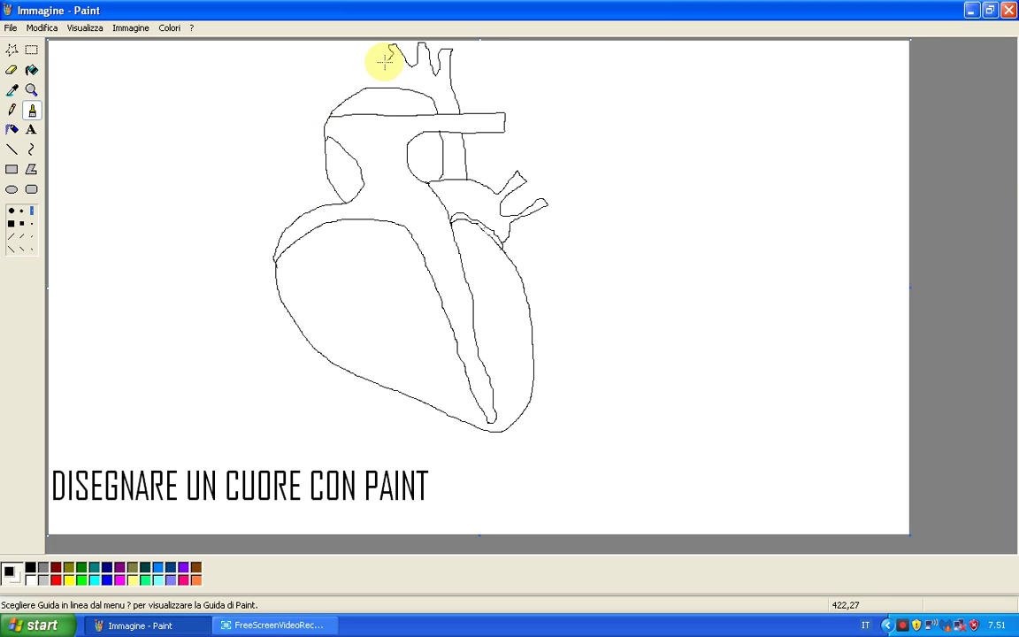
pyautogui.moveTo(376, 60)
pyautogui.mouseDown()
pyautogui.moveTo(282, 113)
pyautogui.moveTo(271, 144)
pyautogui.moveTo(305, 210)
pyautogui.mouseUp()
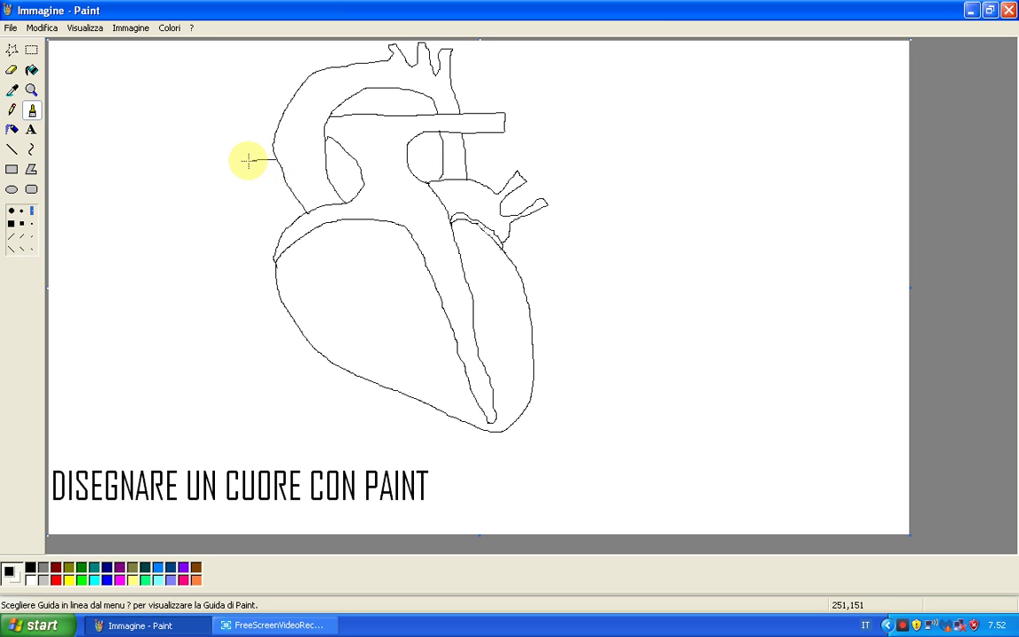
pyautogui.moveTo(248, 160); pyautogui.dragTo(245, 257)
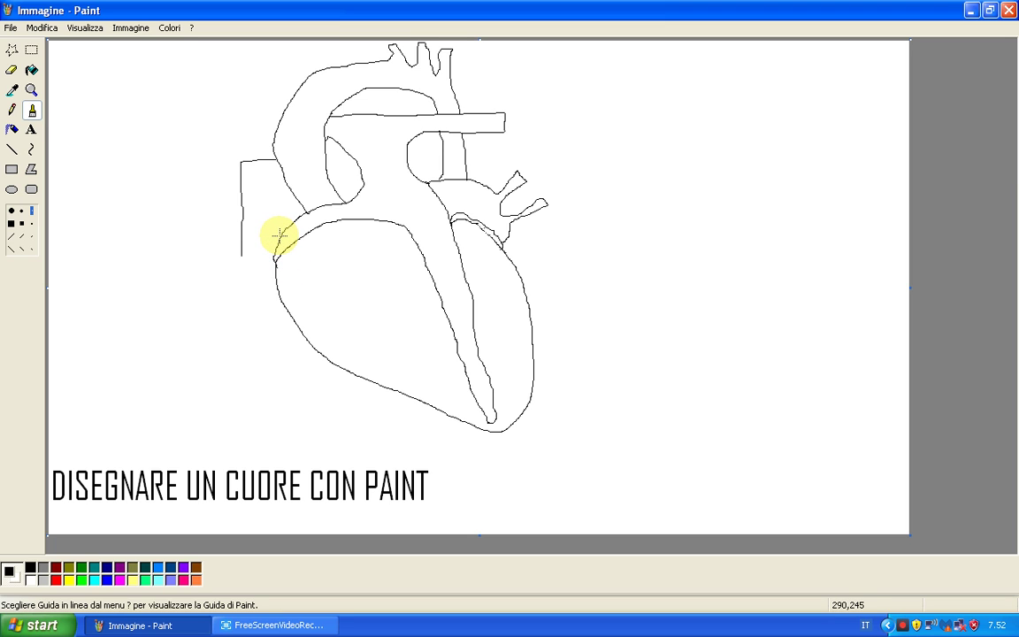
pyautogui.moveTo(278, 235)
pyautogui.mouseDown()
pyautogui.moveTo(239, 251)
pyautogui.moveTo(234, 274)
pyautogui.moveTo(239, 319)
pyautogui.moveTo(260, 348)
pyautogui.moveTo(291, 377)
pyautogui.moveTo(359, 404)
pyautogui.moveTo(417, 396)
pyautogui.mouseUp()
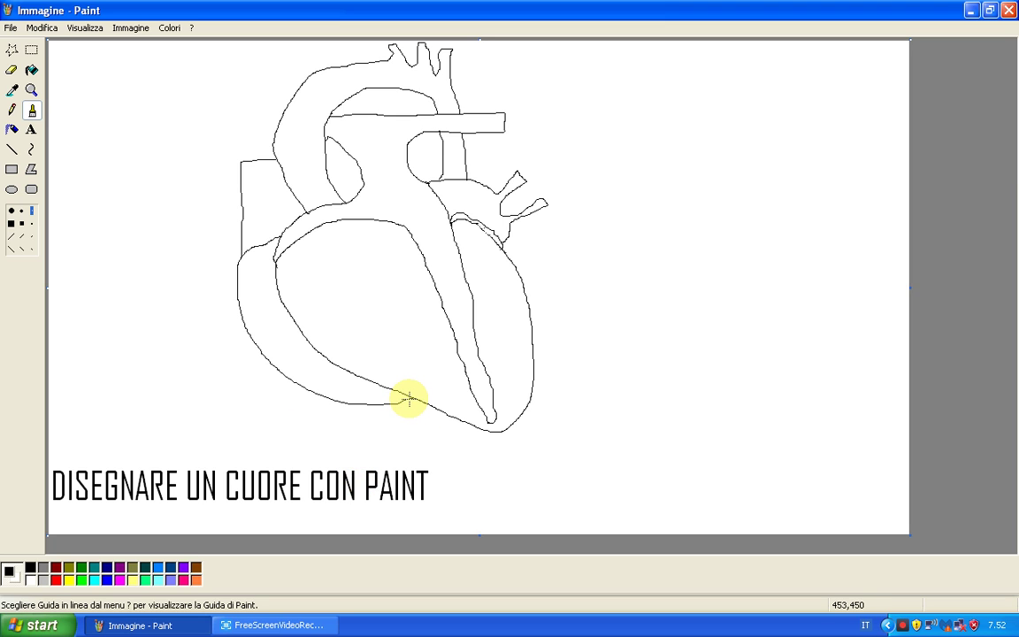
# Add short vessel stubs below the tip, on the left edge and beside the aorta, plus an atrium line
pyautogui.moveTo(410, 397)
pyautogui.mouseDown()
pyautogui.moveTo(411, 428)
pyautogui.moveTo(441, 415)
pyautogui.mouseUp()
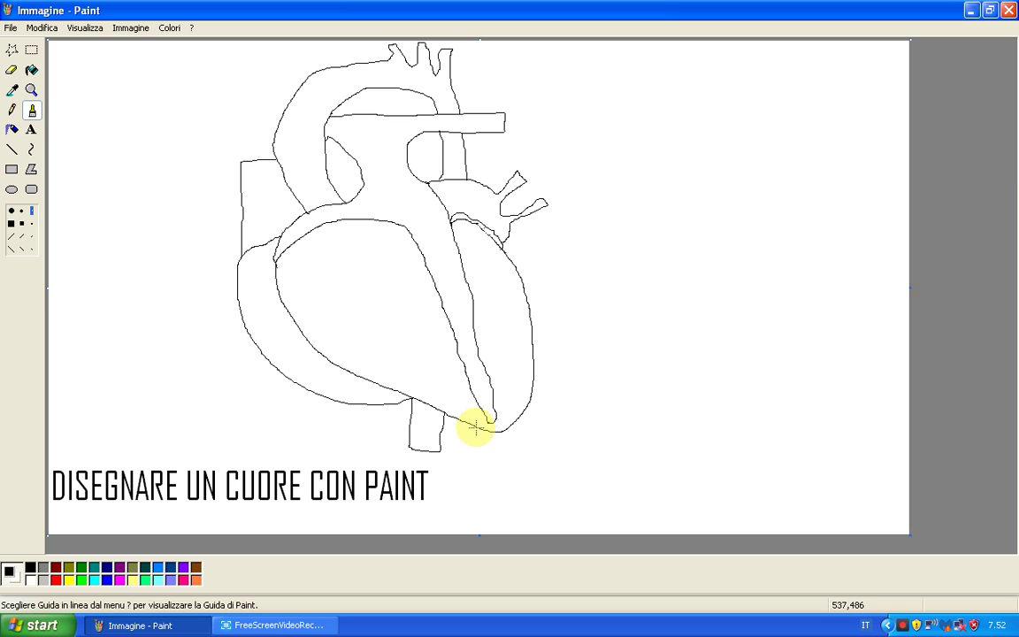
pyautogui.moveTo(475, 430)
pyautogui.mouseDown()
pyautogui.moveTo(498, 457)
pyautogui.moveTo(496, 431)
pyautogui.mouseUp()
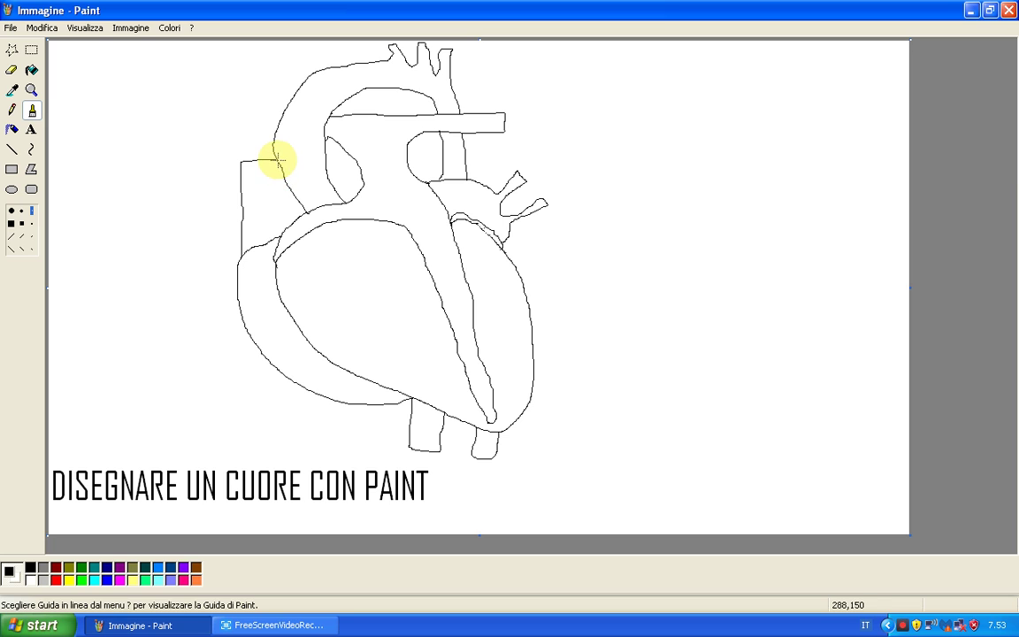
pyautogui.moveTo(282, 166); pyautogui.dragTo(281, 226)
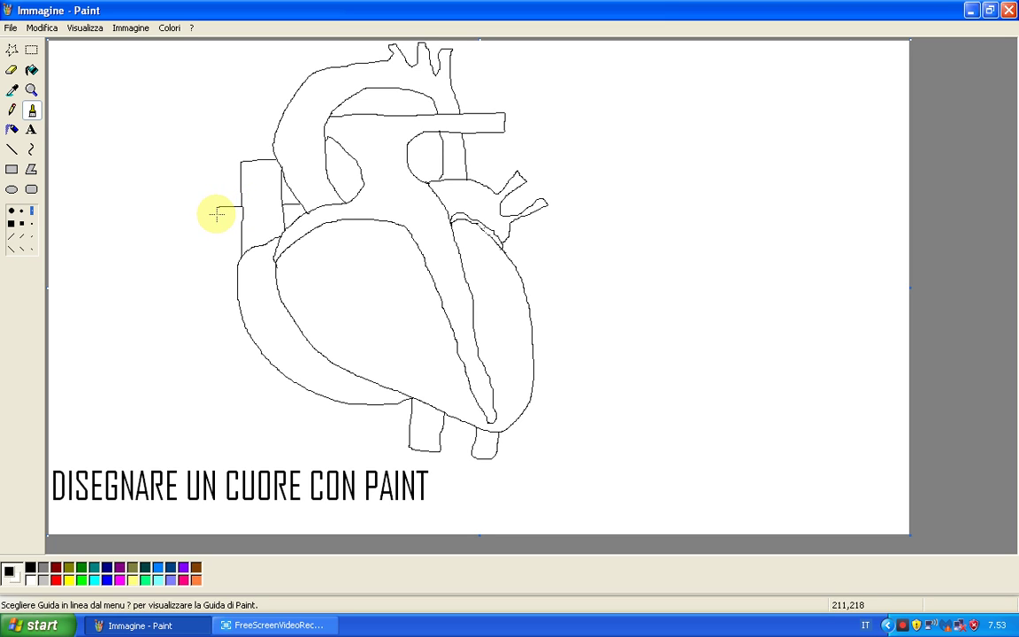
pyautogui.moveTo(217, 214); pyautogui.dragTo(240, 232)
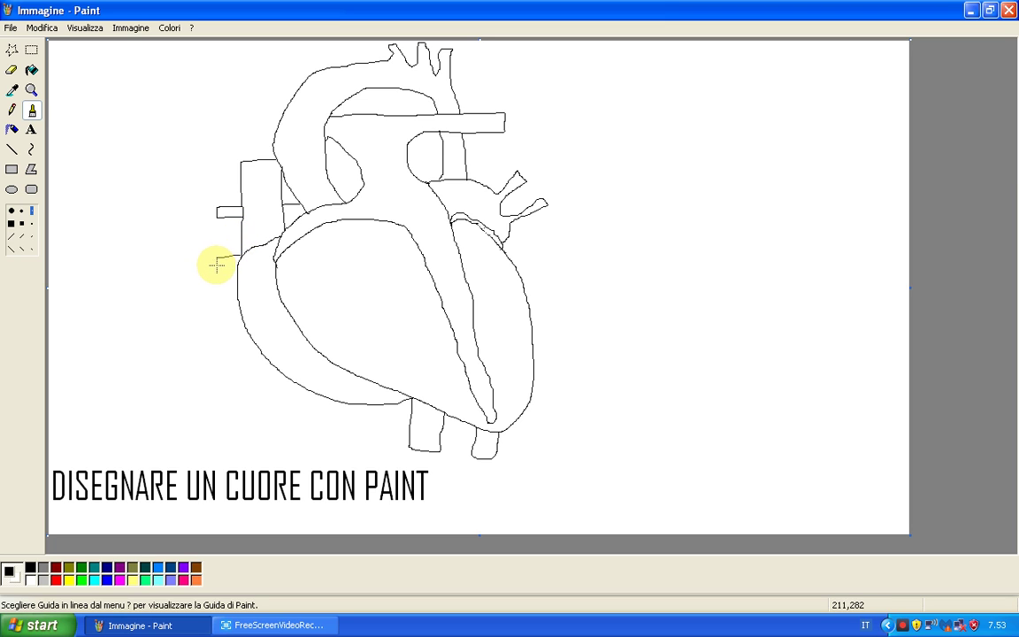
pyautogui.moveTo(220, 267); pyautogui.dragTo(234, 264)
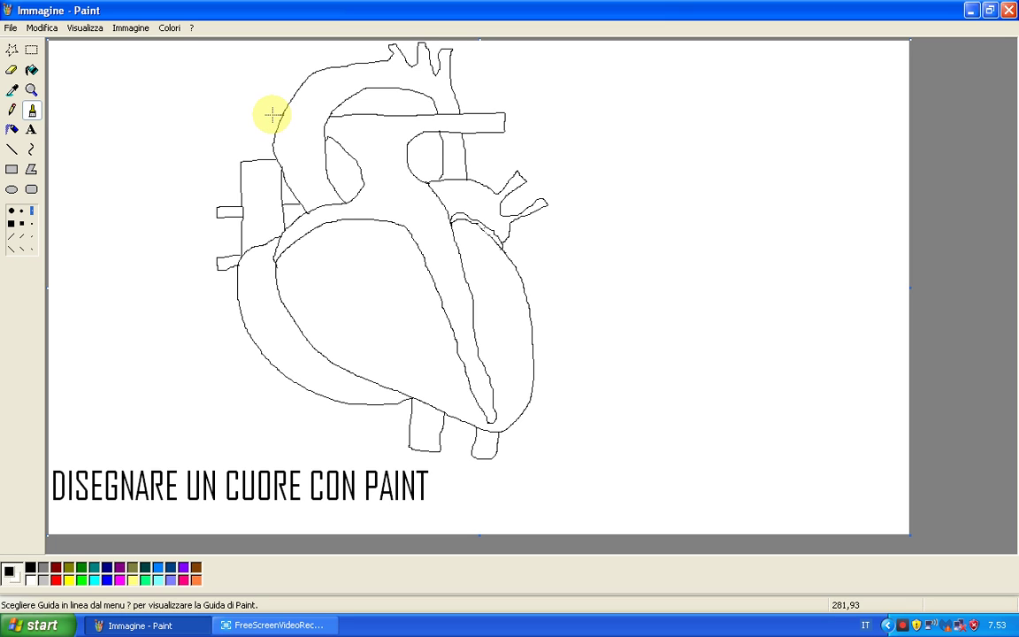
pyautogui.moveTo(274, 113)
pyautogui.mouseDown()
pyautogui.moveTo(255, 131)
pyautogui.moveTo(274, 135)
pyautogui.mouseUp()
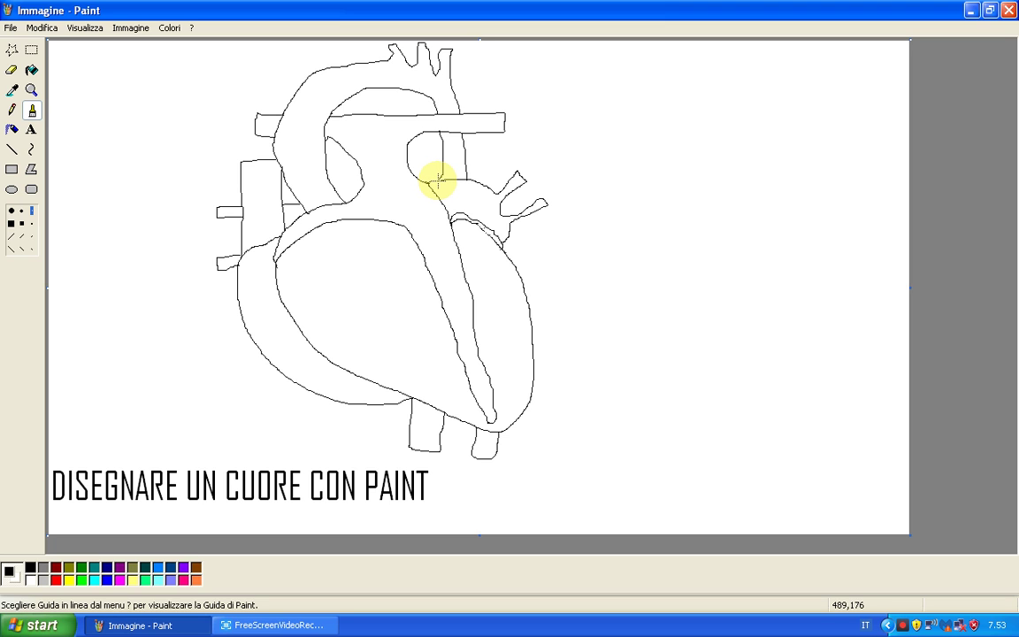
pyautogui.moveTo(437, 181); pyautogui.dragTo(498, 232)
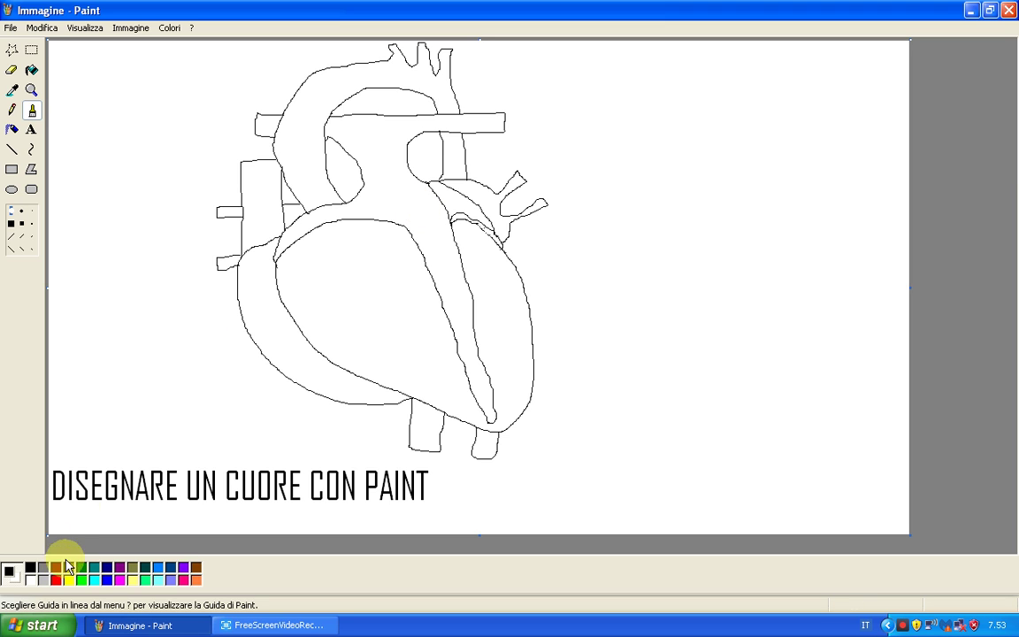
# Switch to red and draw the coronary artery down the front groove to the heart's tip
pyautogui.click(57, 580)
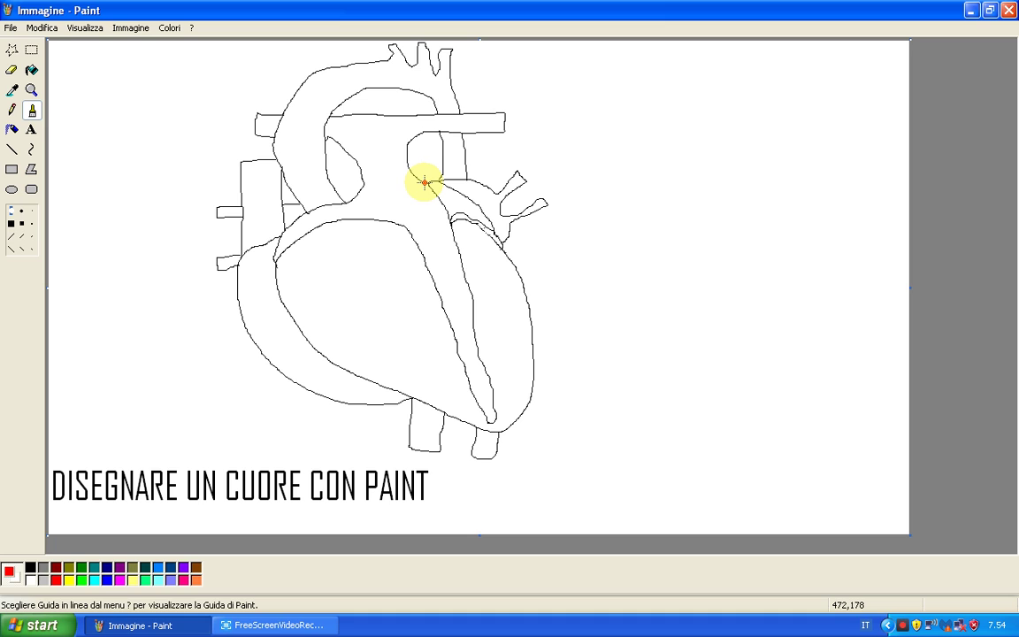
pyautogui.moveTo(426, 185); pyautogui.dragTo(434, 233)
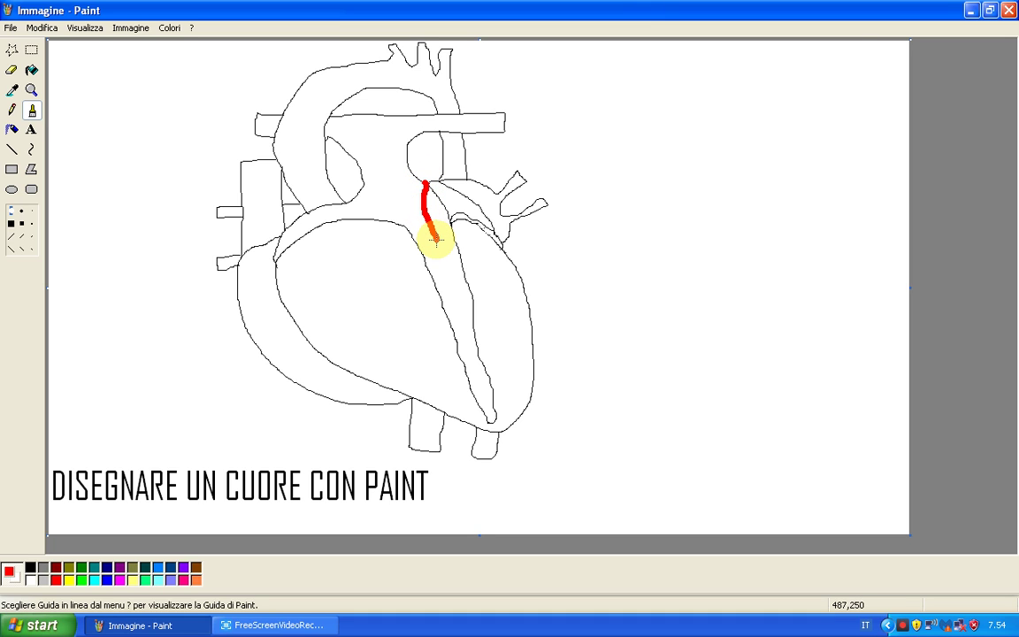
pyautogui.moveTo(435, 241); pyautogui.dragTo(479, 392)
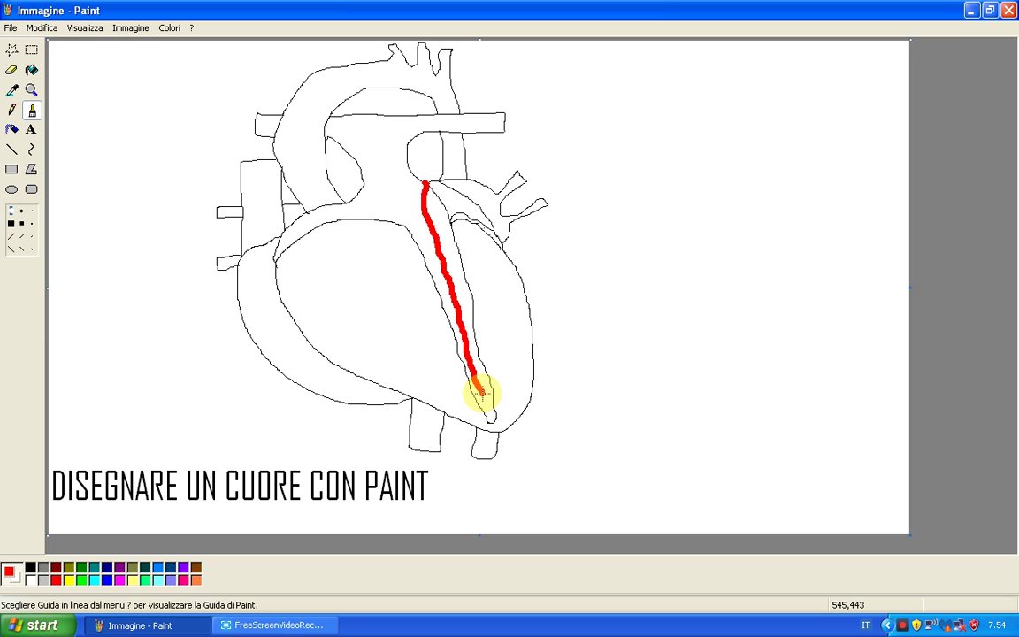
pyautogui.click(21, 211)
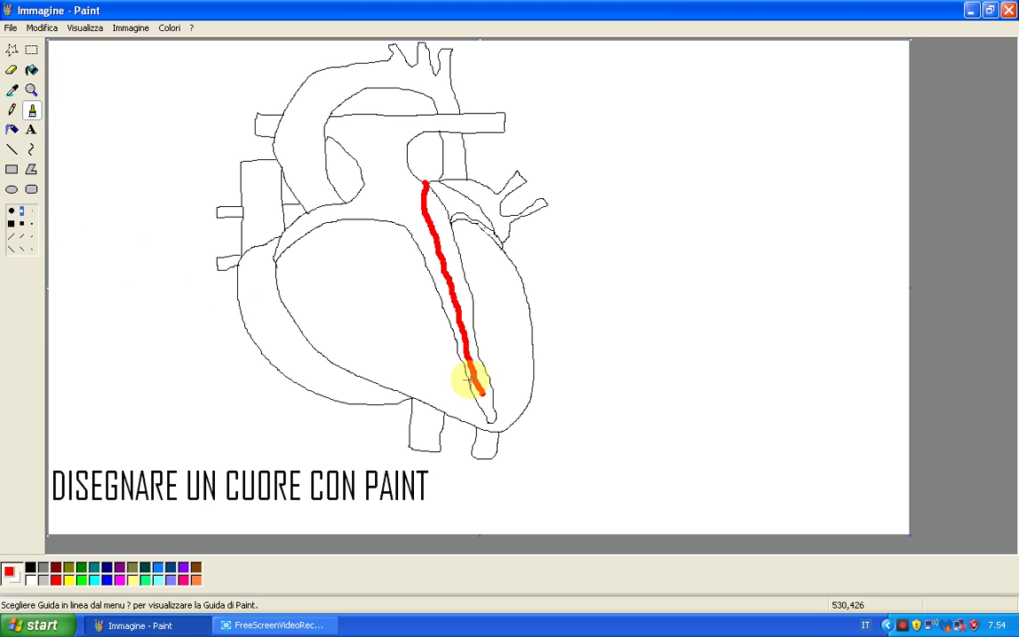
pyautogui.moveTo(483, 391); pyautogui.dragTo(491, 414)
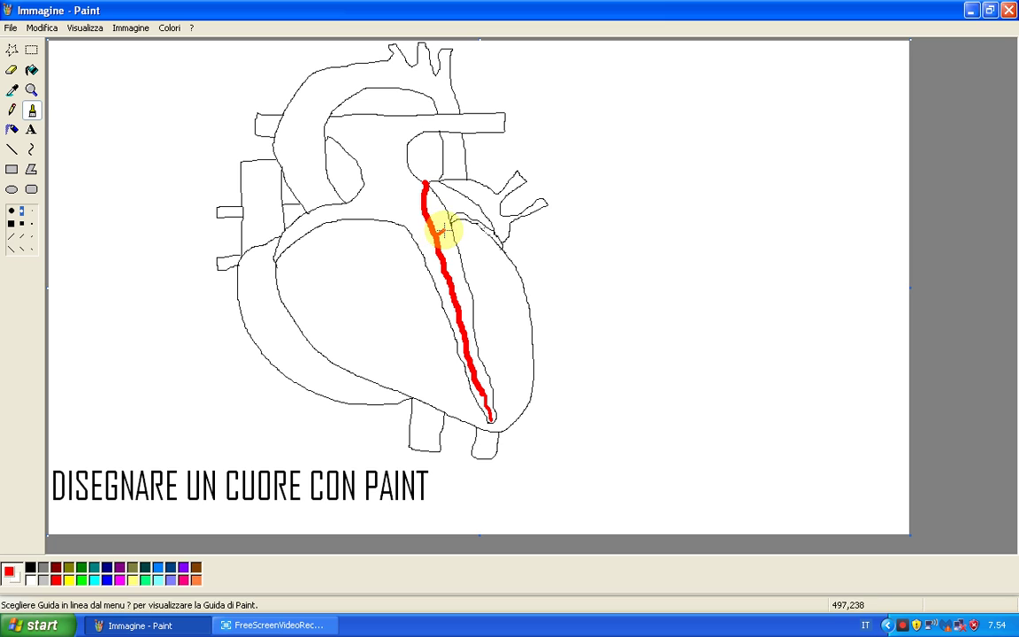
# Add red side branches to the right, near the tip and across the chamber, undoing one stray line
pyautogui.moveTo(437, 234); pyautogui.dragTo(462, 217)
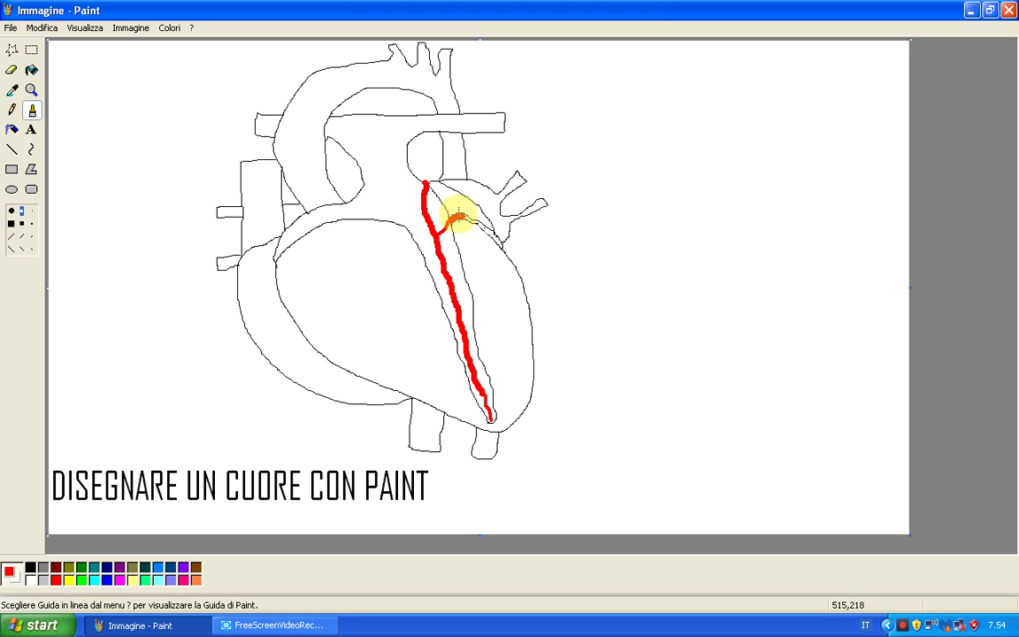
pyautogui.moveTo(459, 212)
pyautogui.mouseDown()
pyautogui.moveTo(501, 240)
pyautogui.moveTo(266, 7)
pyautogui.moveTo(297, 10)
pyautogui.mouseUp()
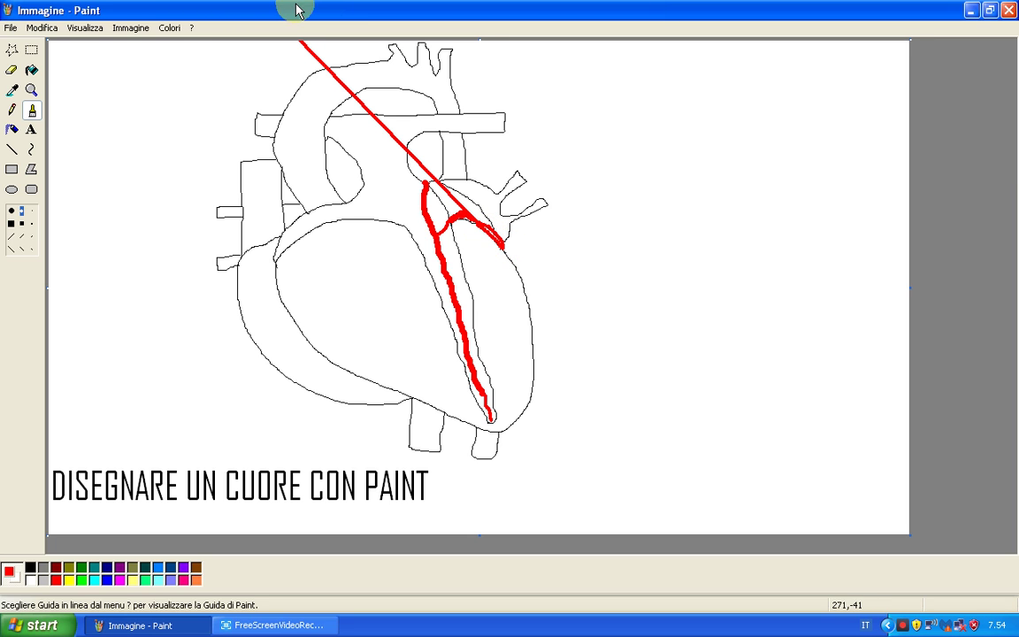
pyautogui.click(42, 28)
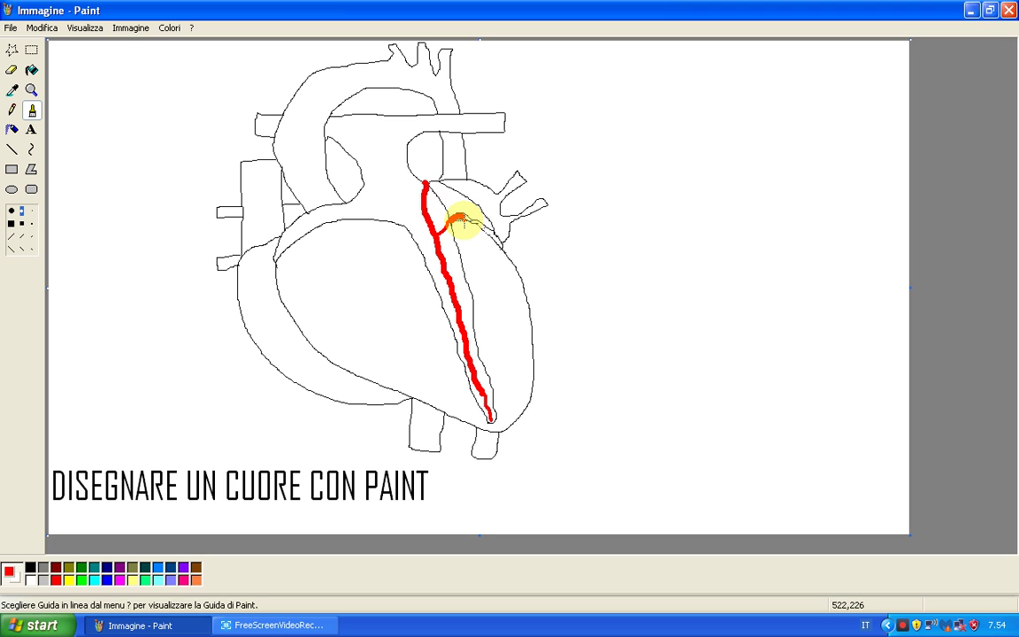
pyautogui.moveTo(463, 217); pyautogui.dragTo(500, 244)
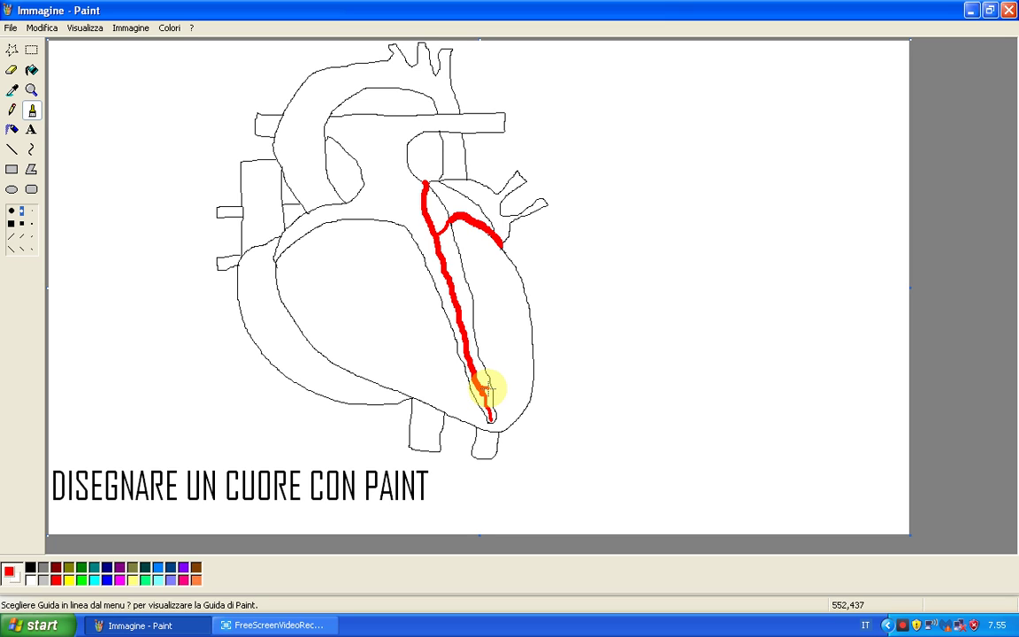
pyautogui.moveTo(489, 398); pyautogui.dragTo(510, 412)
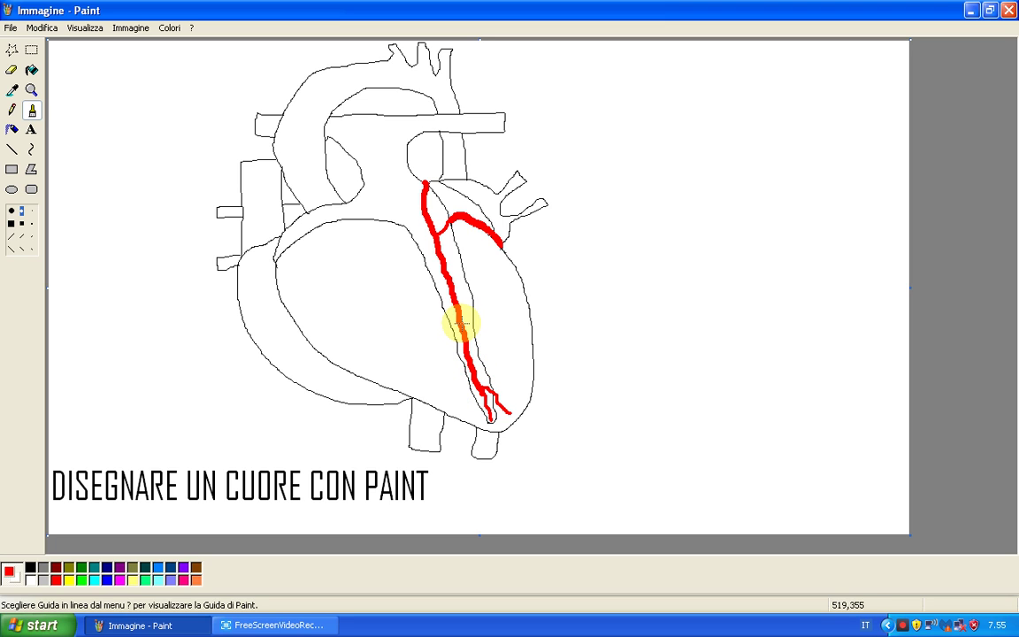
pyautogui.moveTo(455, 342); pyautogui.dragTo(448, 380)
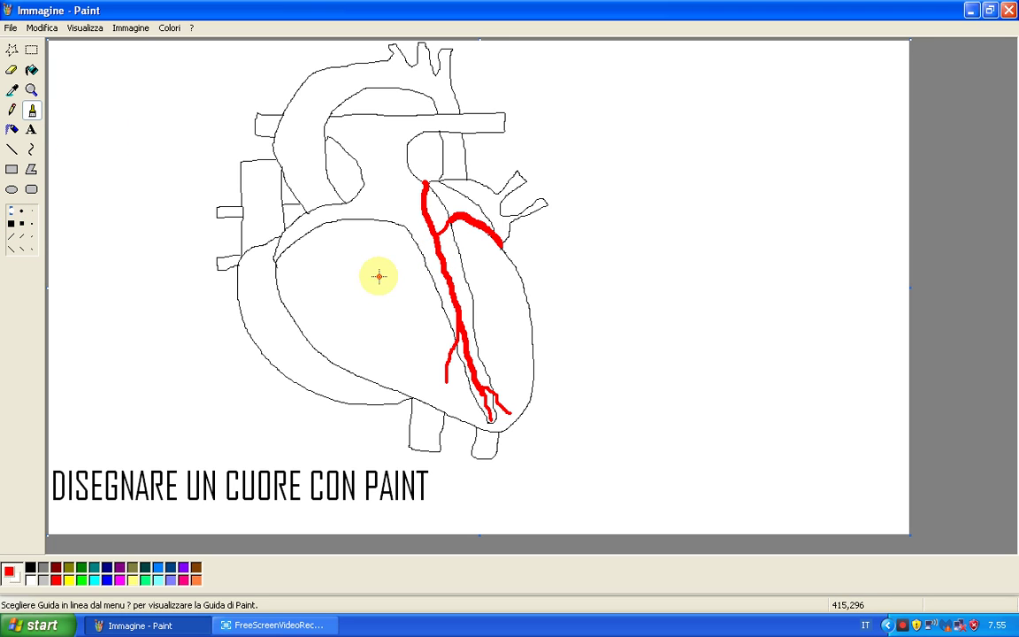
pyautogui.moveTo(440, 271); pyautogui.dragTo(418, 308)
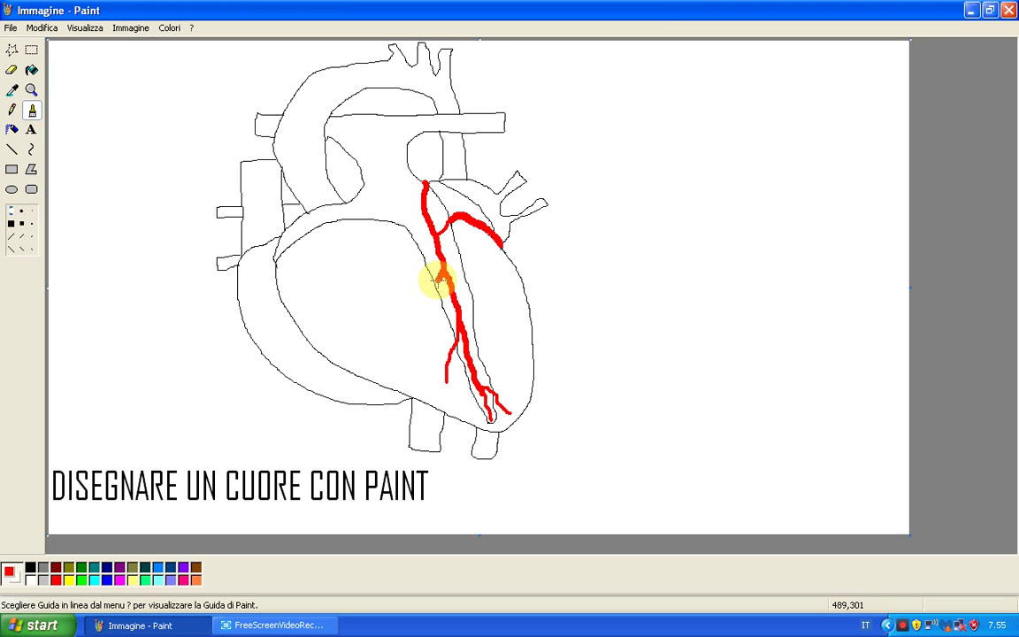
# With a smaller brush, add a right-hand red offshoot and lower-left twigs off the main artery
pyautogui.click(21, 210)
pyautogui.moveTo(419, 309); pyautogui.dragTo(400, 345)
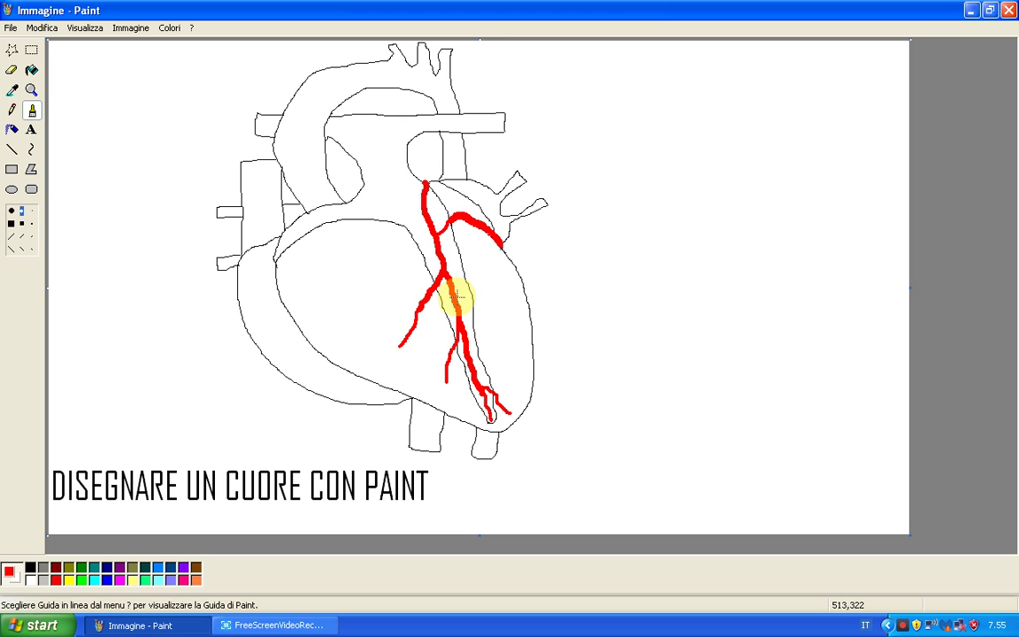
pyautogui.moveTo(423, 303)
pyautogui.mouseDown()
pyautogui.moveTo(453, 276)
pyautogui.moveTo(511, 335)
pyautogui.mouseUp()
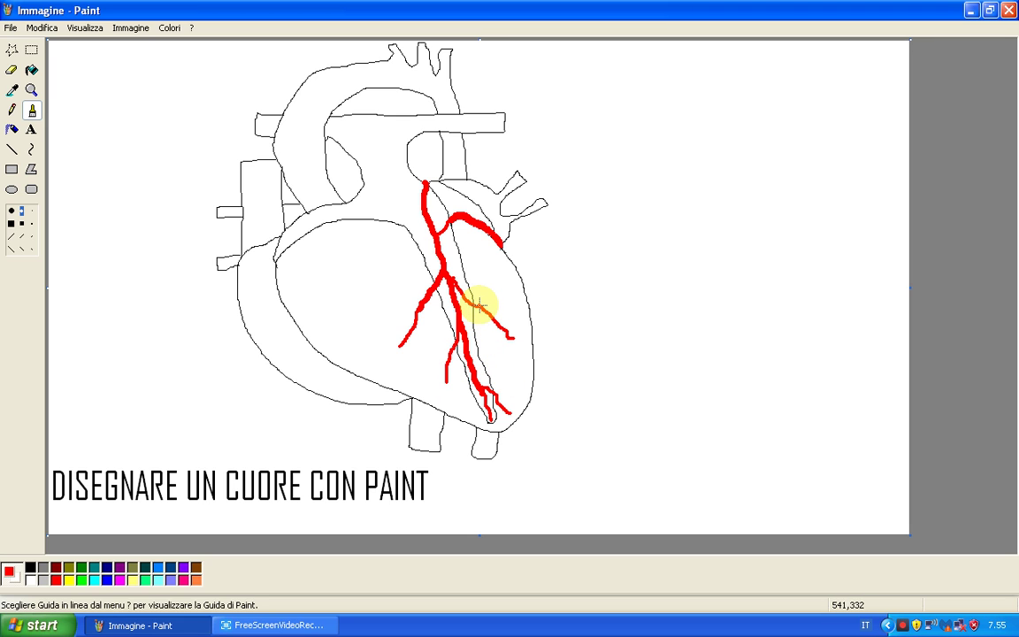
pyautogui.moveTo(475, 304); pyautogui.dragTo(519, 305)
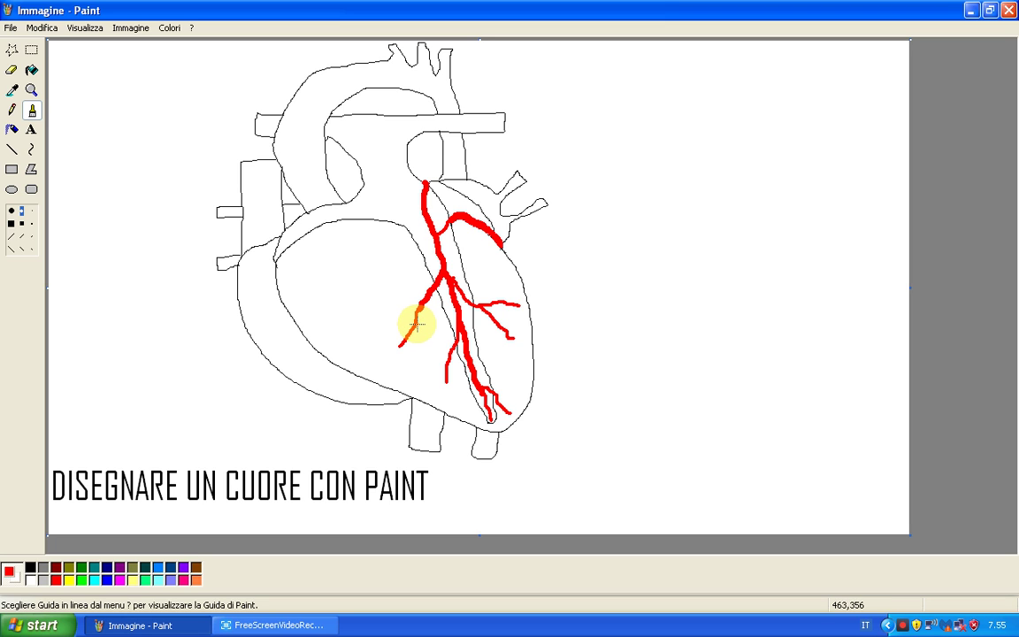
pyautogui.moveTo(418, 365); pyautogui.dragTo(449, 351)
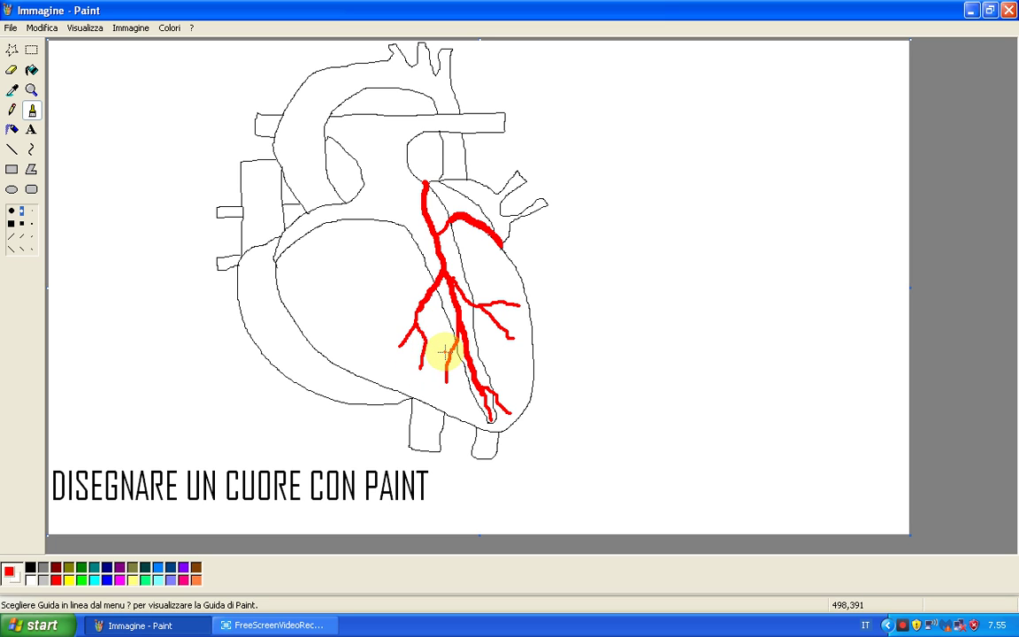
# With the thinnest brush, draw a wavy red vessel and an up-left branch on the left chamber
pyautogui.click(31, 212)
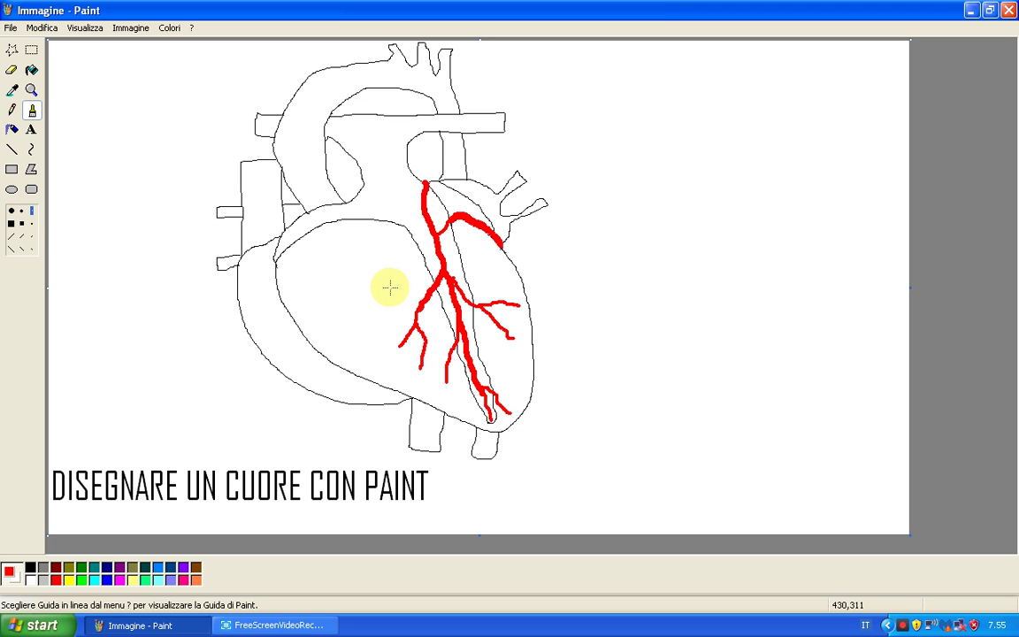
pyautogui.moveTo(390, 252); pyautogui.dragTo(383, 305)
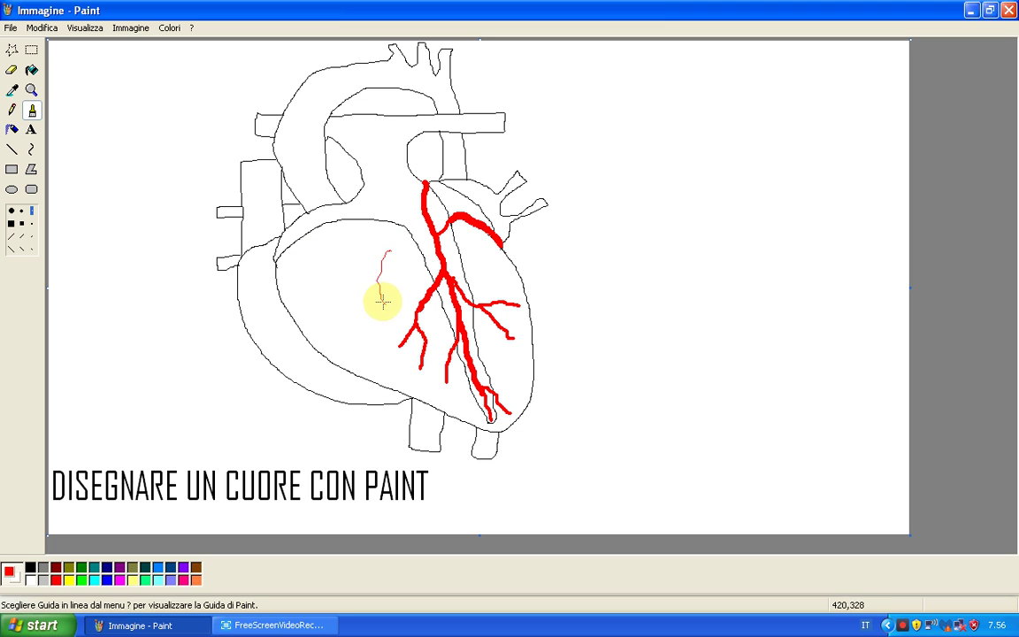
pyautogui.moveTo(384, 305)
pyautogui.mouseDown()
pyautogui.moveTo(389, 342)
pyautogui.moveTo(328, 255)
pyautogui.mouseUp()
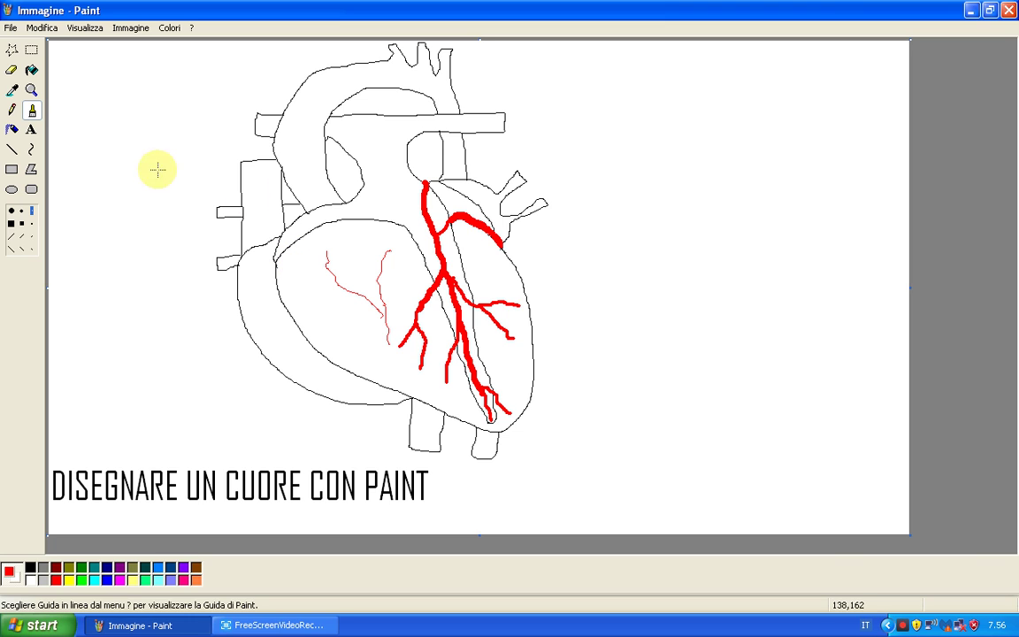
# Thicken and extend the red artery along the heart's left edge and add a thin vein across the chamber
pyautogui.click(12, 211)
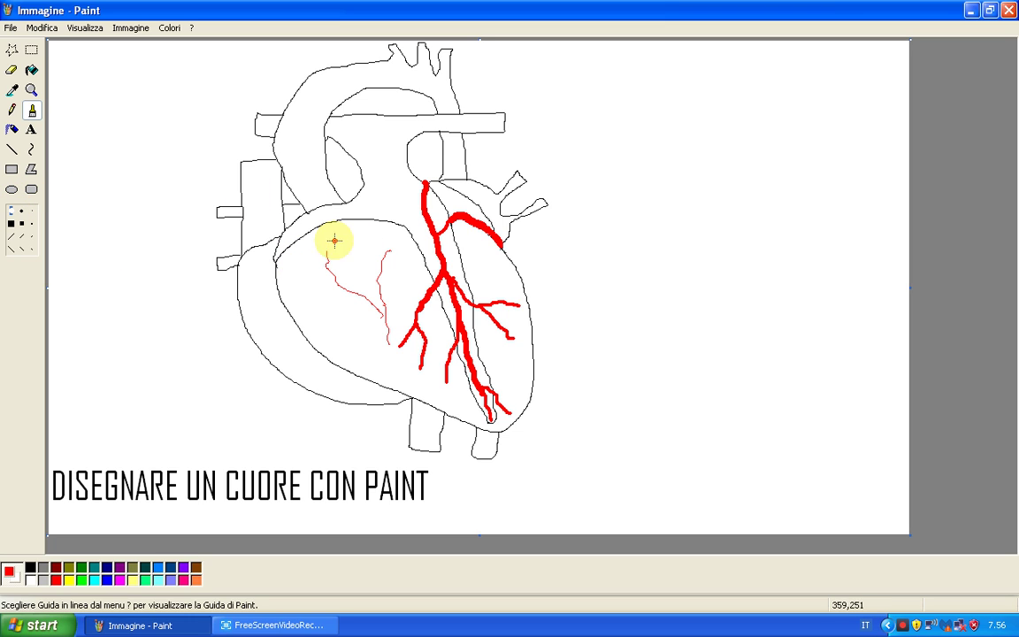
pyautogui.moveTo(274, 258); pyautogui.dragTo(296, 331)
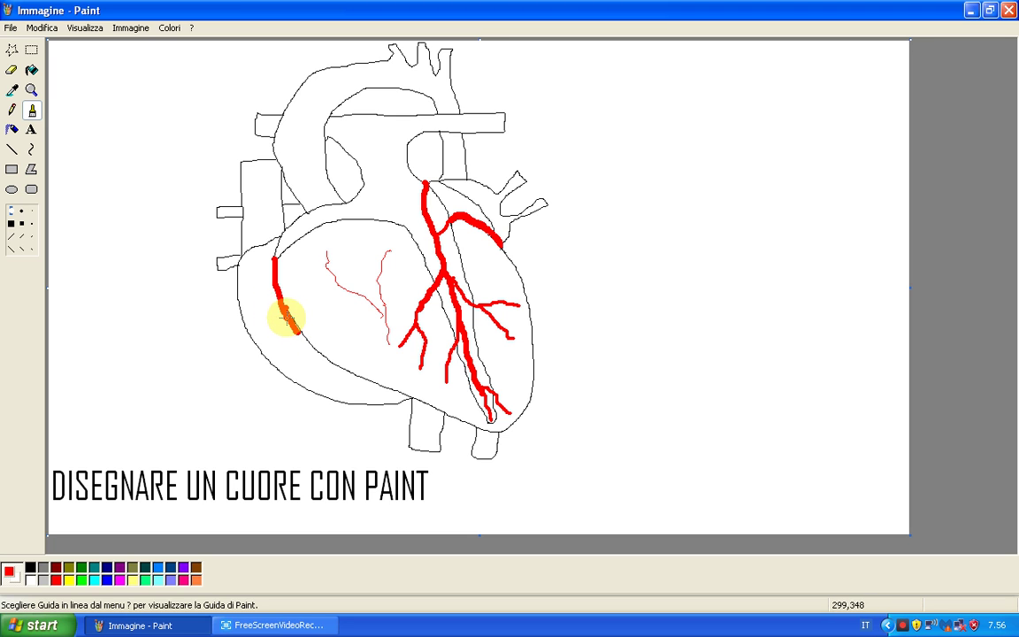
pyautogui.moveTo(292, 320); pyautogui.dragTo(323, 358)
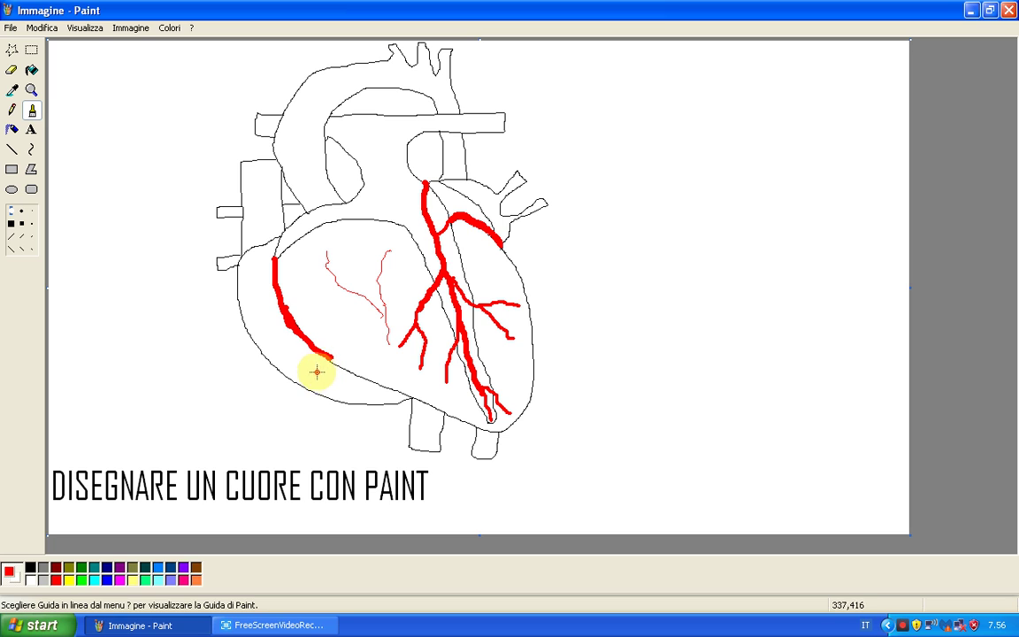
pyautogui.moveTo(311, 352)
pyautogui.mouseDown()
pyautogui.moveTo(323, 357)
pyautogui.moveTo(295, 342)
pyautogui.moveTo(273, 295)
pyautogui.moveTo(275, 258)
pyautogui.moveTo(282, 318)
pyautogui.moveTo(307, 337)
pyautogui.moveTo(264, 303)
pyautogui.moveTo(346, 372)
pyautogui.moveTo(331, 378)
pyautogui.moveTo(324, 370)
pyautogui.mouseUp()
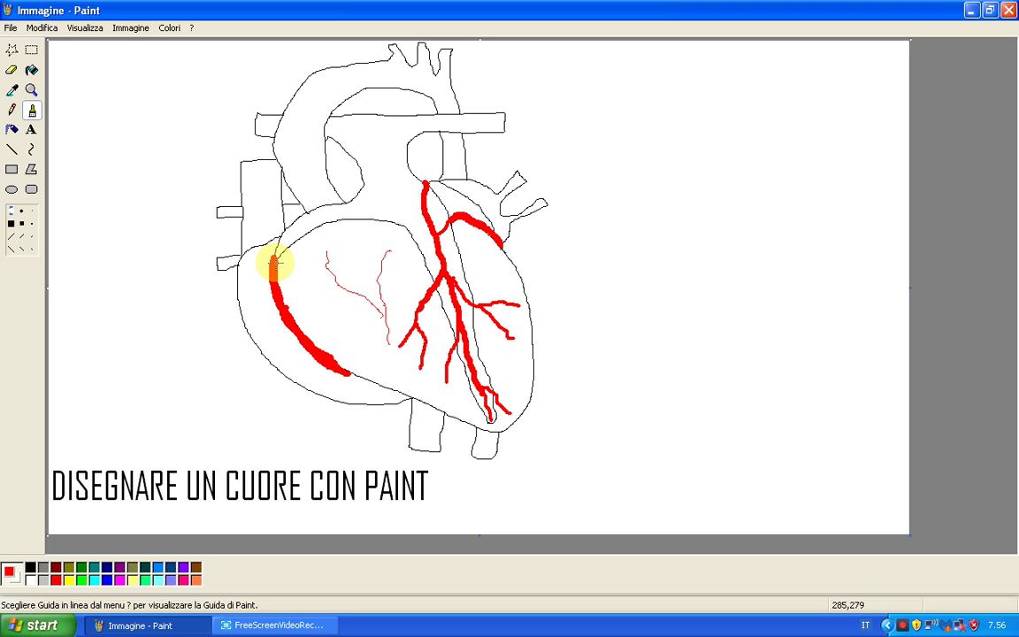
pyautogui.moveTo(274, 262)
pyautogui.mouseDown()
pyautogui.moveTo(289, 221)
pyautogui.moveTo(276, 246)
pyautogui.mouseUp()
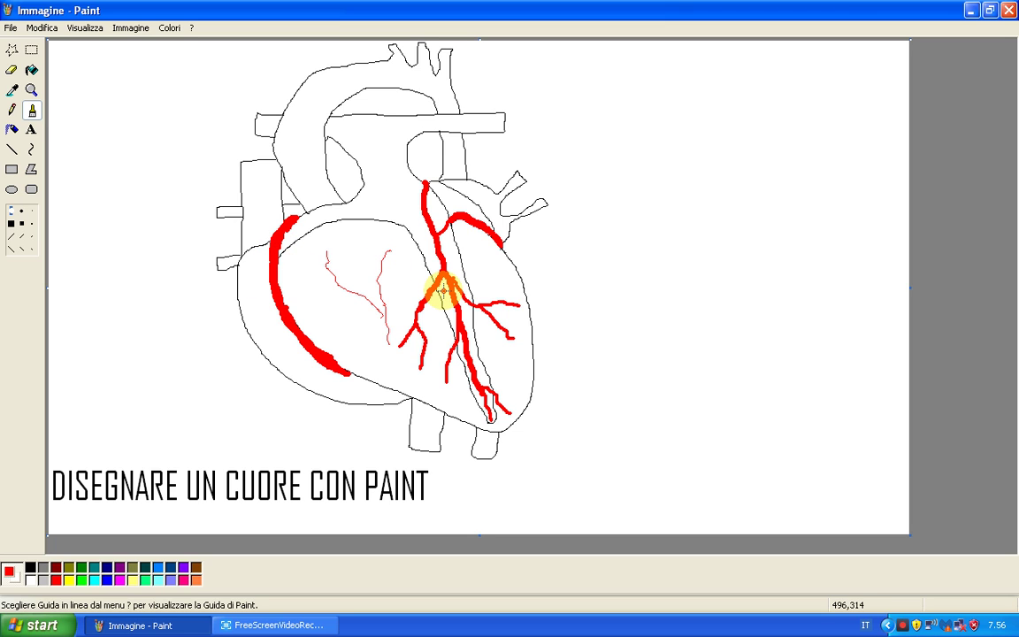
pyautogui.moveTo(443, 291); pyautogui.dragTo(455, 295)
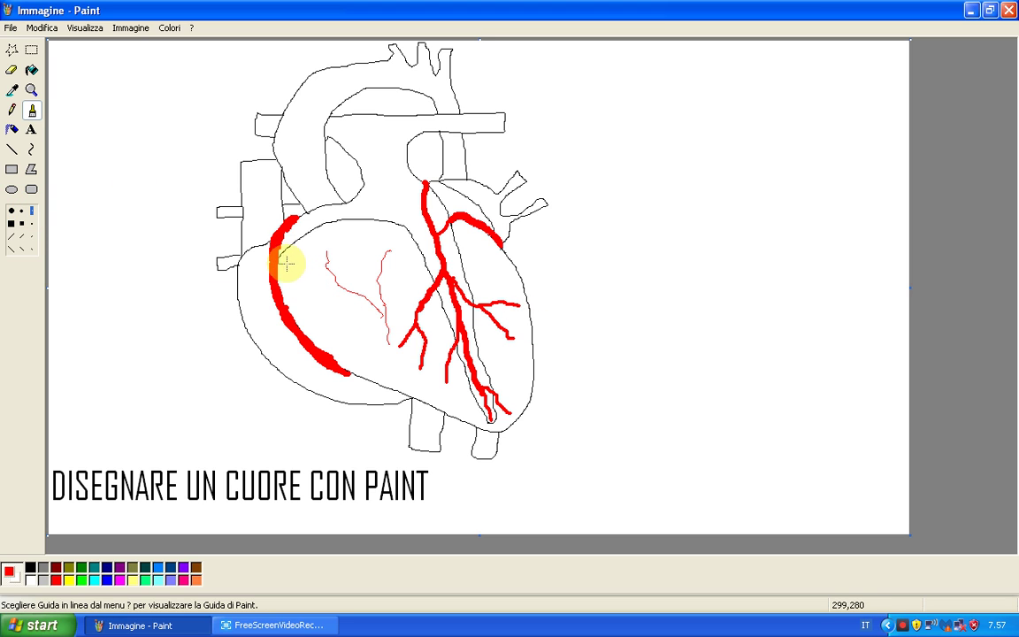
pyautogui.moveTo(281, 276)
pyautogui.mouseDown()
pyautogui.moveTo(284, 296)
pyautogui.moveTo(437, 386)
pyautogui.moveTo(455, 391)
pyautogui.moveTo(472, 354)
pyautogui.mouseUp()
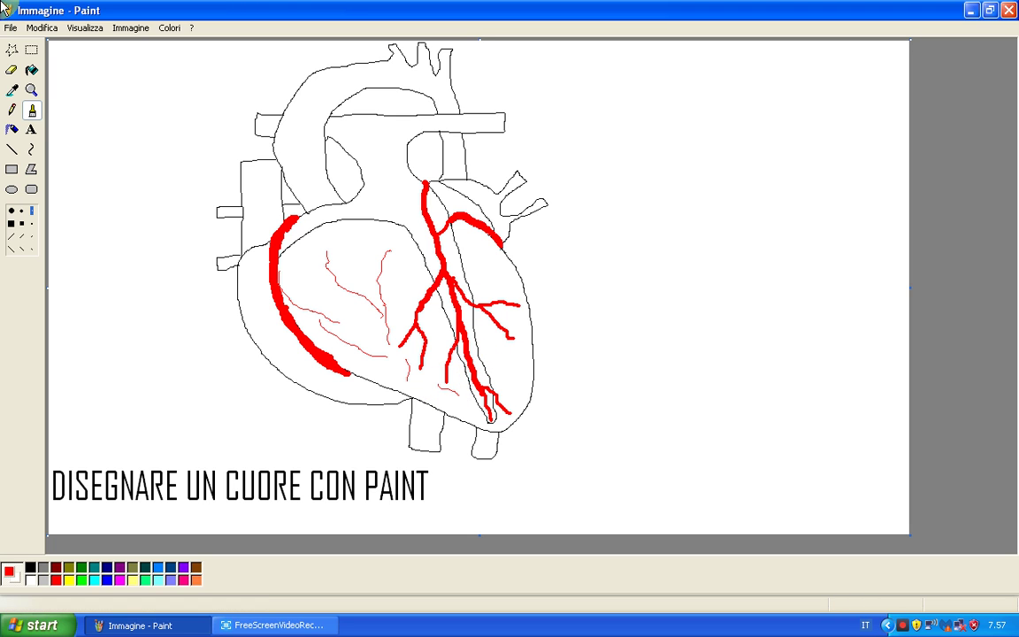
# Dismiss a stray system menu, then draw thin red veins across the heart's right-hand chamber
pyautogui.hotkey('alt', 'space')
pyautogui.press('Escape')
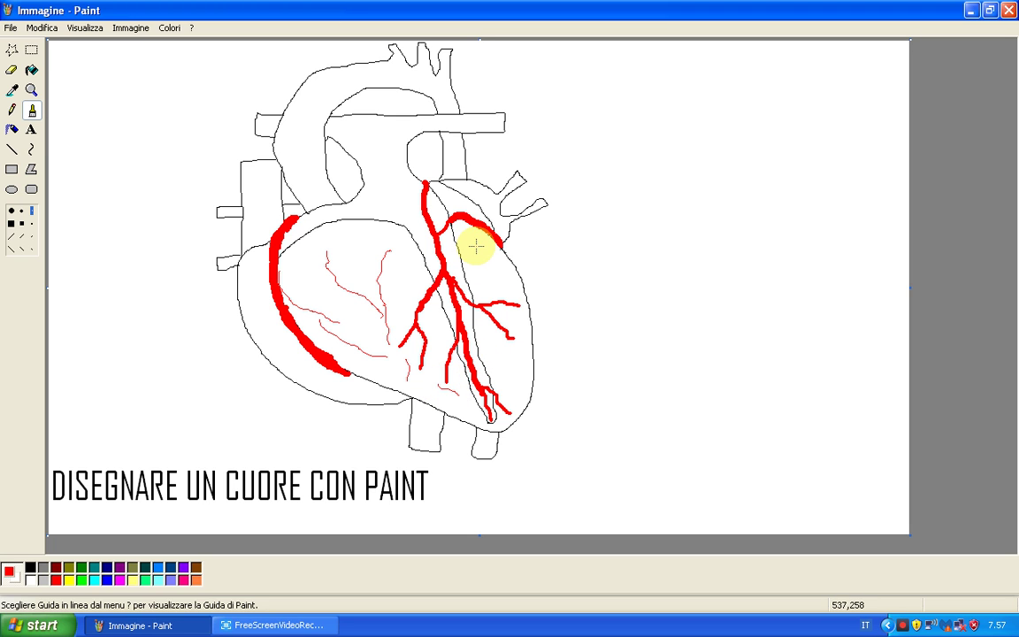
pyautogui.moveTo(471, 240)
pyautogui.mouseDown()
pyautogui.moveTo(501, 278)
pyautogui.moveTo(482, 277)
pyautogui.moveTo(494, 288)
pyautogui.mouseUp()
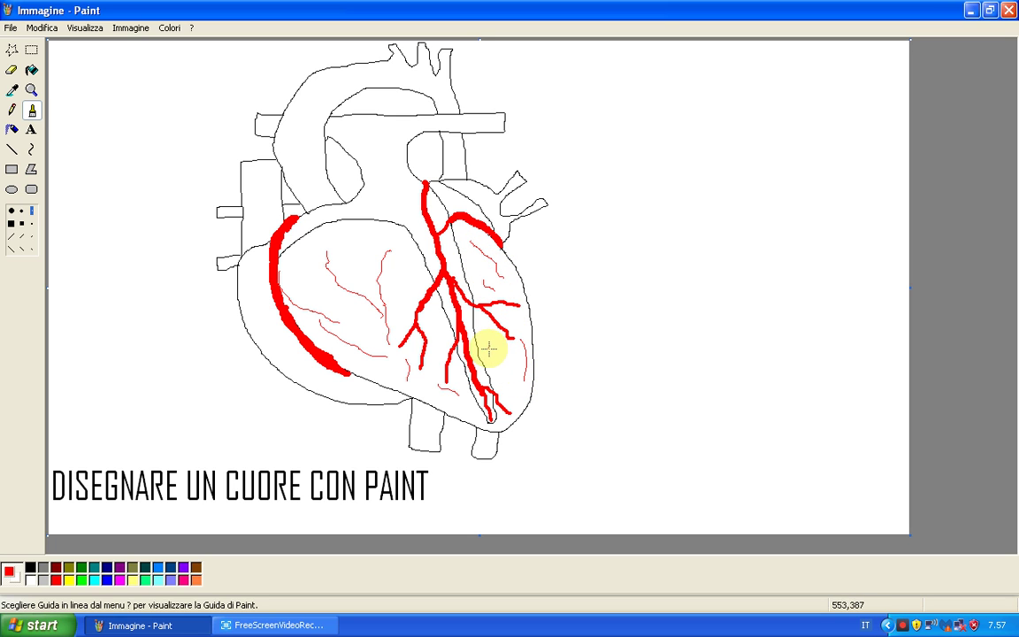
pyautogui.moveTo(489, 348); pyautogui.dragTo(505, 378)
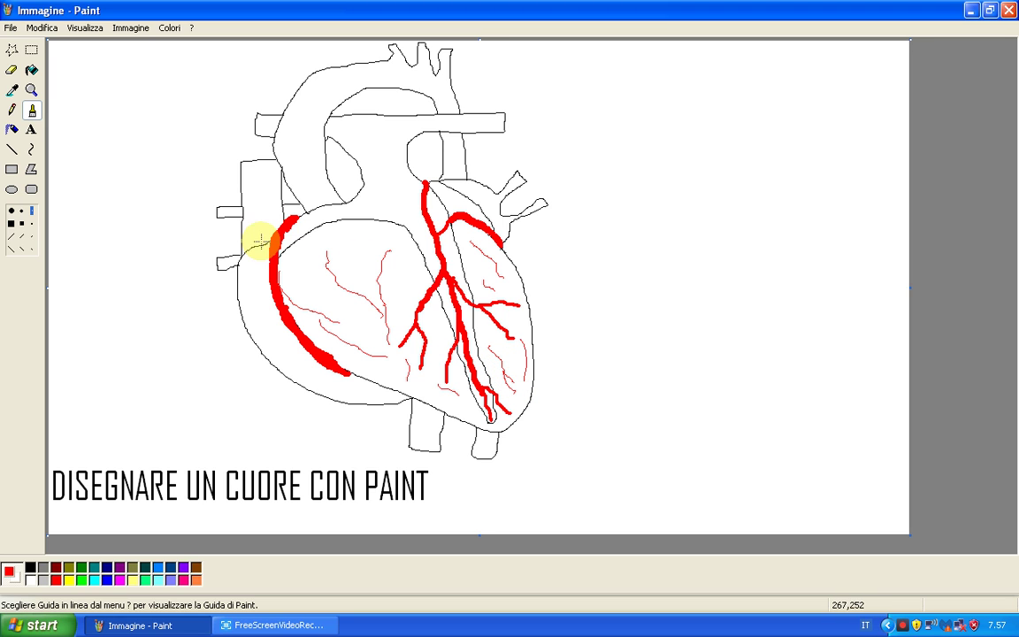
# Fill the aorta and the trunk below it light yellow, undoing a mistaken fill of the small oval
pyautogui.click(131, 582)
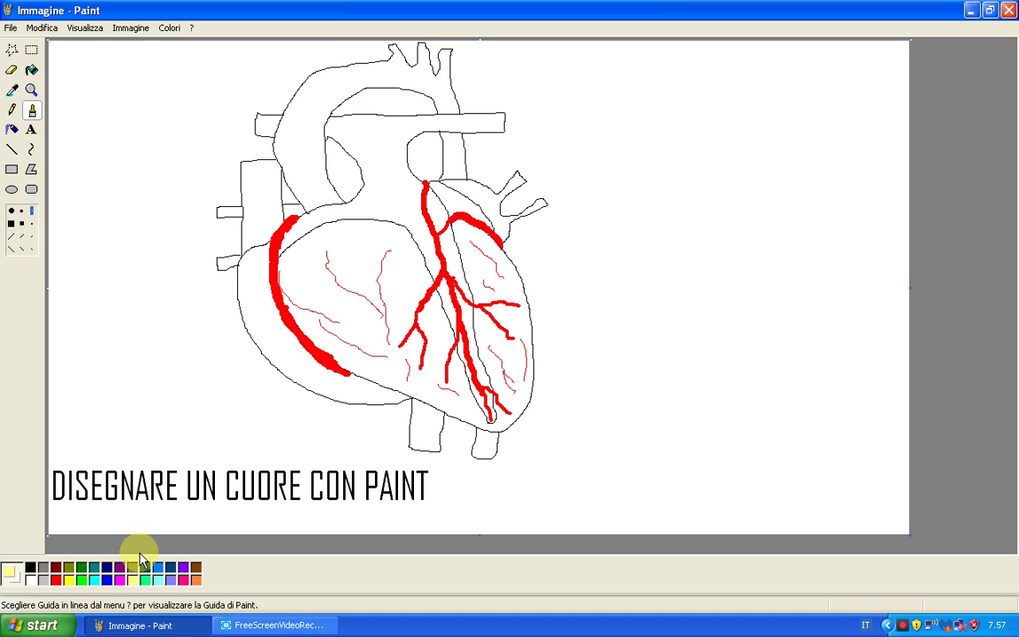
pyautogui.click(32, 71)
pyautogui.click(313, 90)
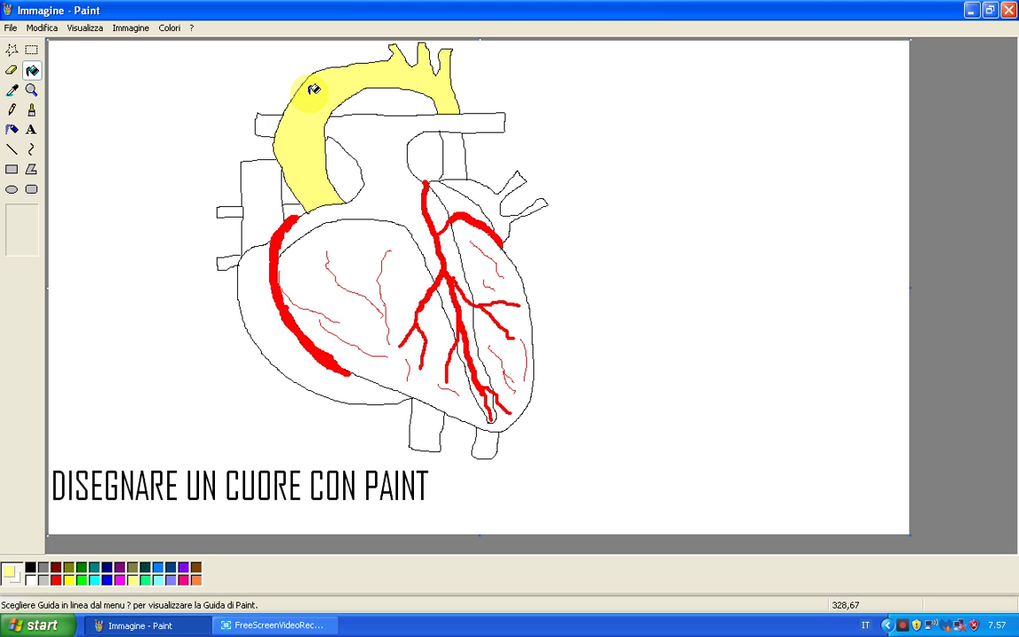
pyautogui.click(331, 131)
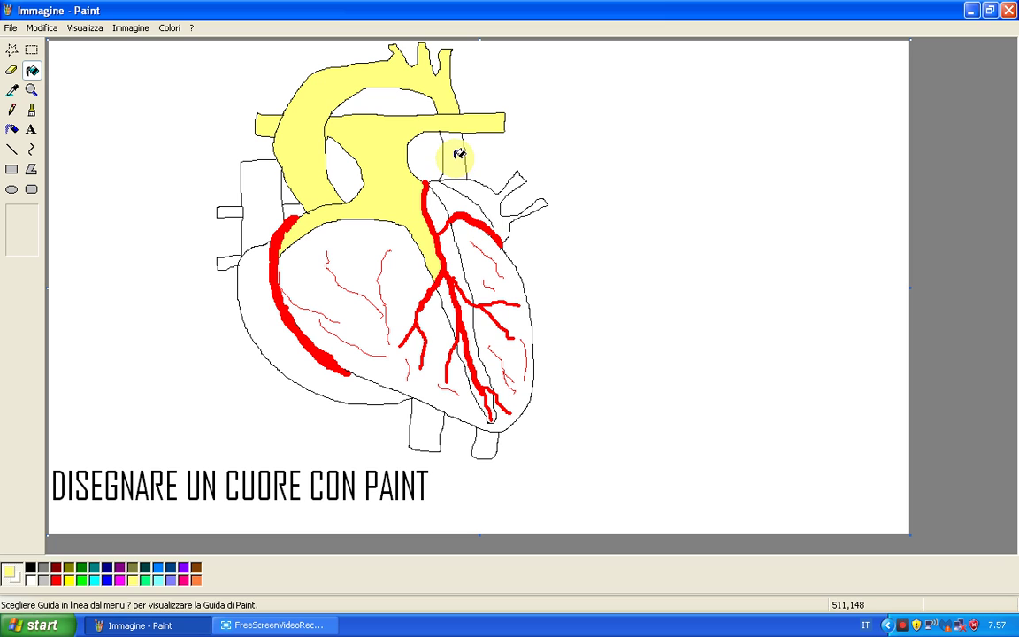
pyautogui.click(420, 152)
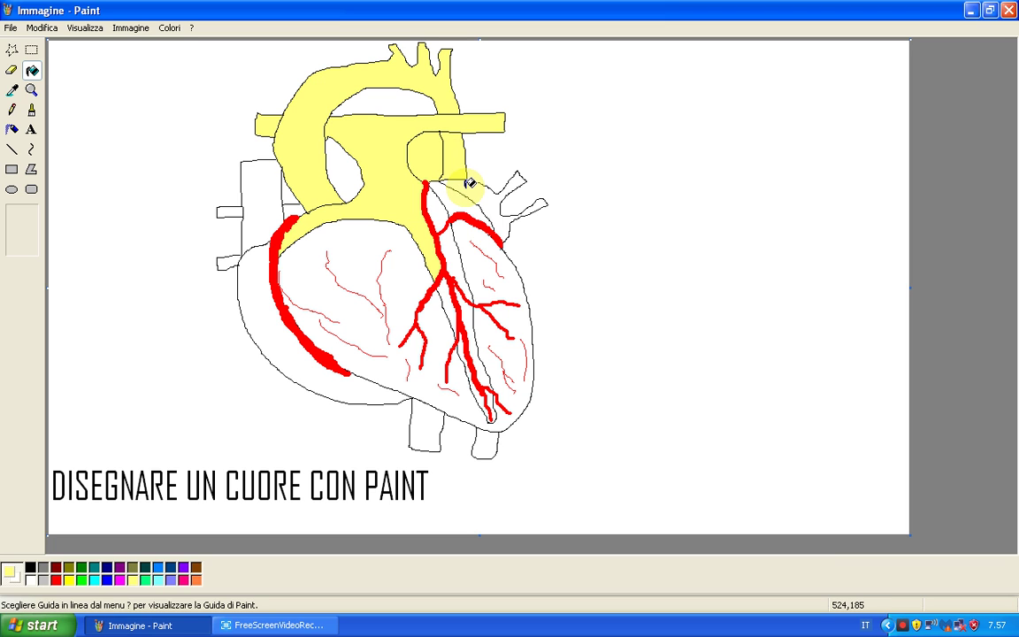
pyautogui.click(46, 28)
pyautogui.click(58, 38)
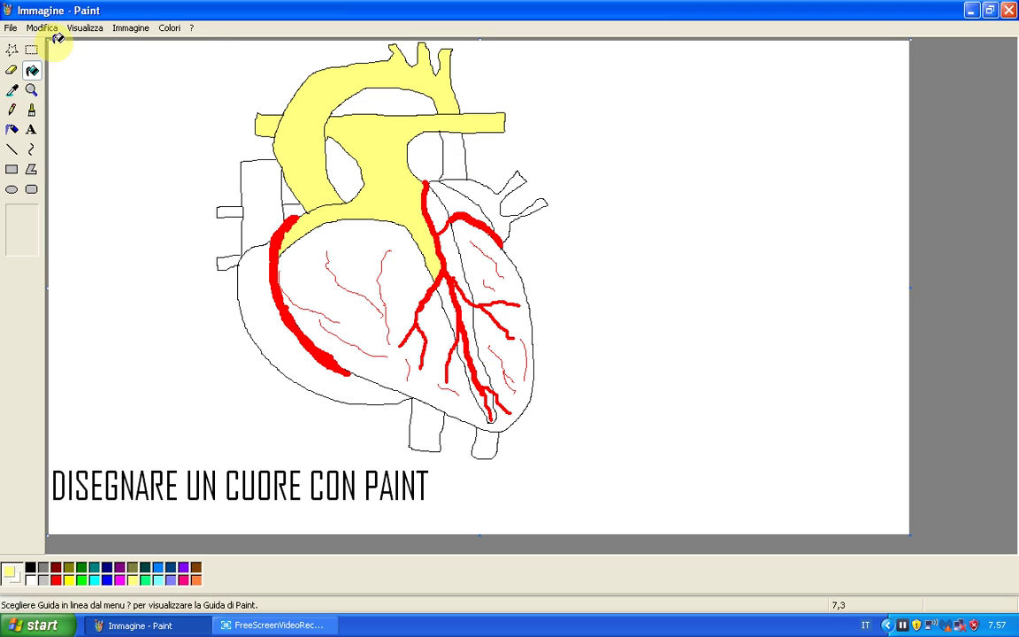
# Fill the pulmonary trunk, its branches and the interventricular strip light yellow
pyautogui.click(31, 111)
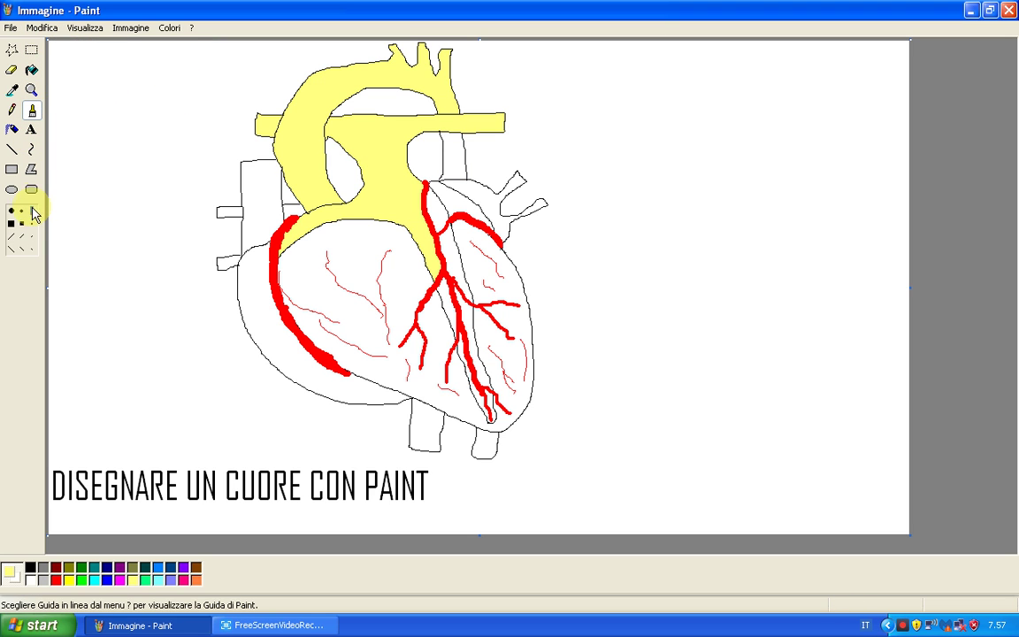
pyautogui.click(30, 568)
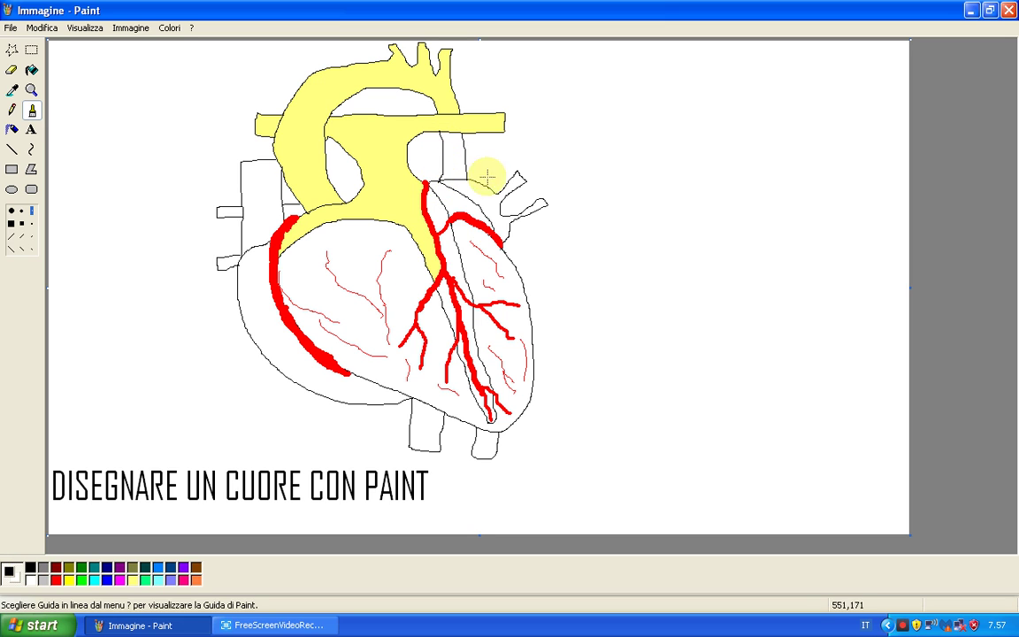
pyautogui.click(32, 70)
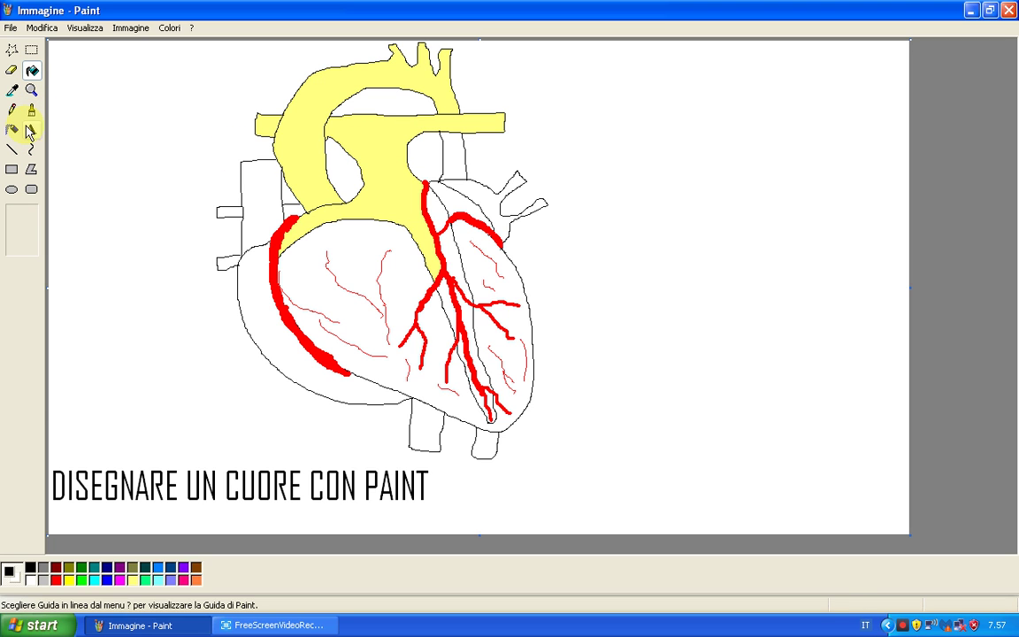
pyautogui.click(133, 580)
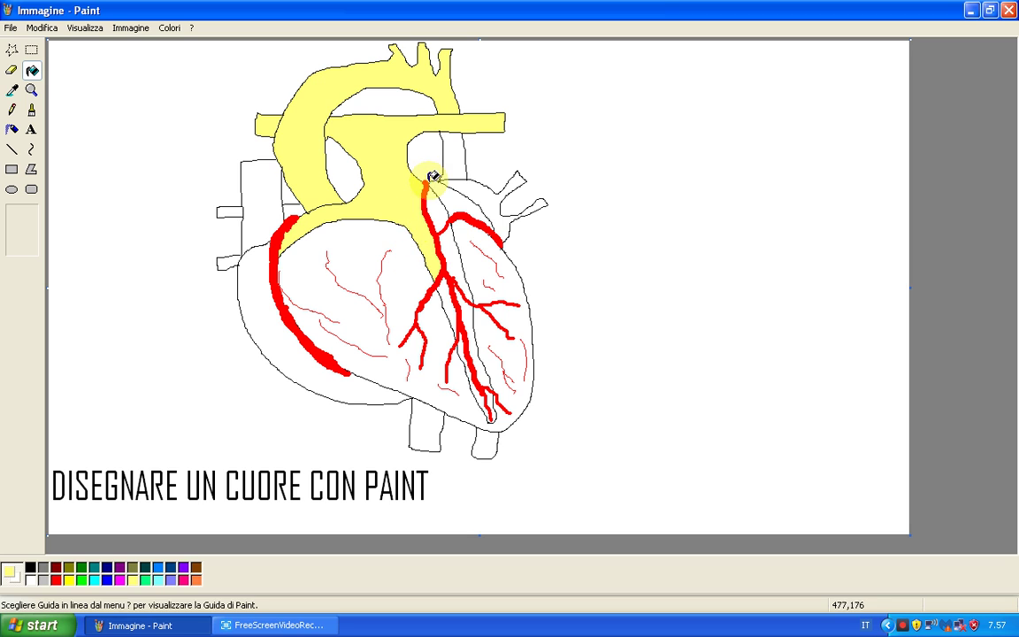
pyautogui.click(454, 154)
pyautogui.click(475, 188)
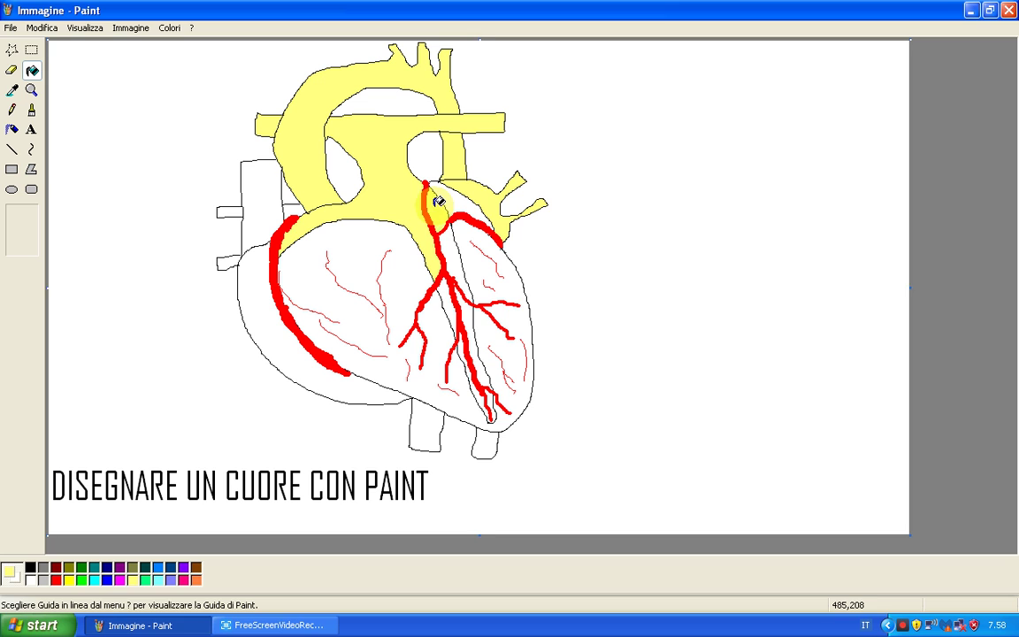
pyautogui.click(456, 260)
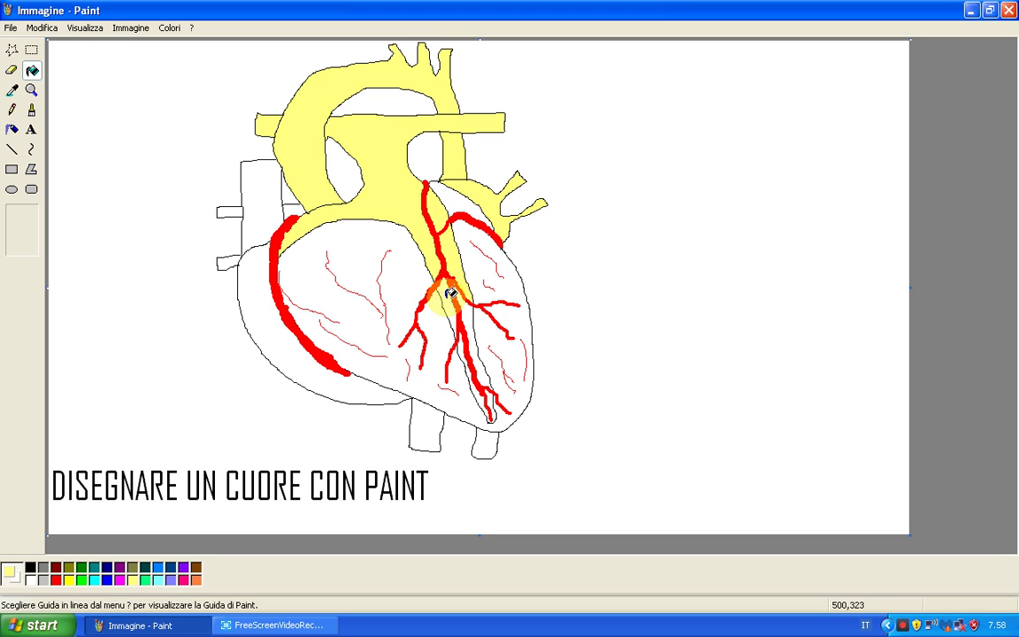
pyautogui.click(467, 310)
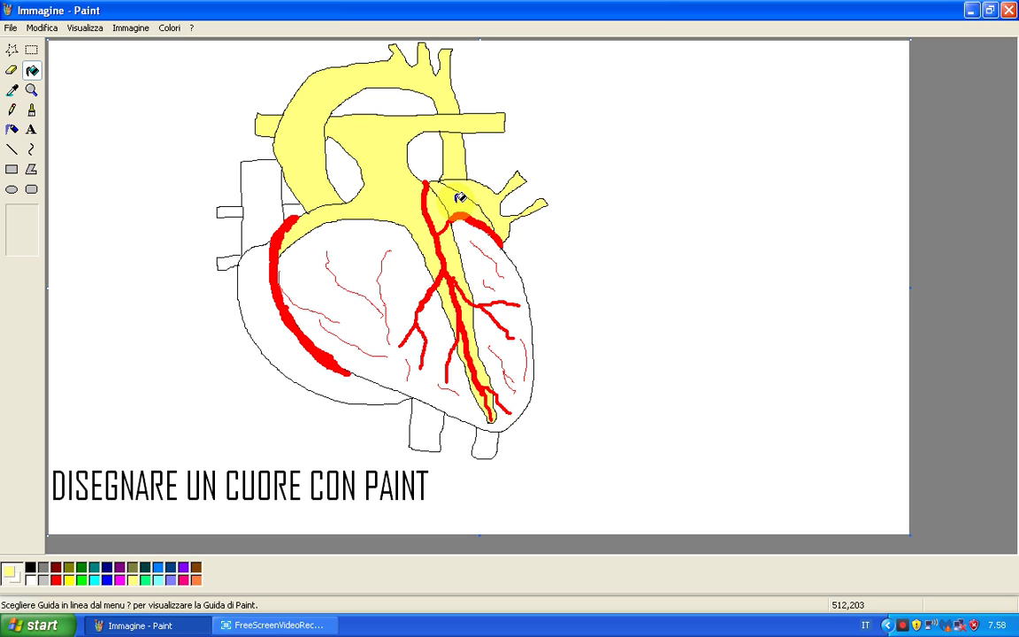
# Fill the vessel rectangle left of the heart yellow, undoing an accidental background fill
pyautogui.click(261, 183)
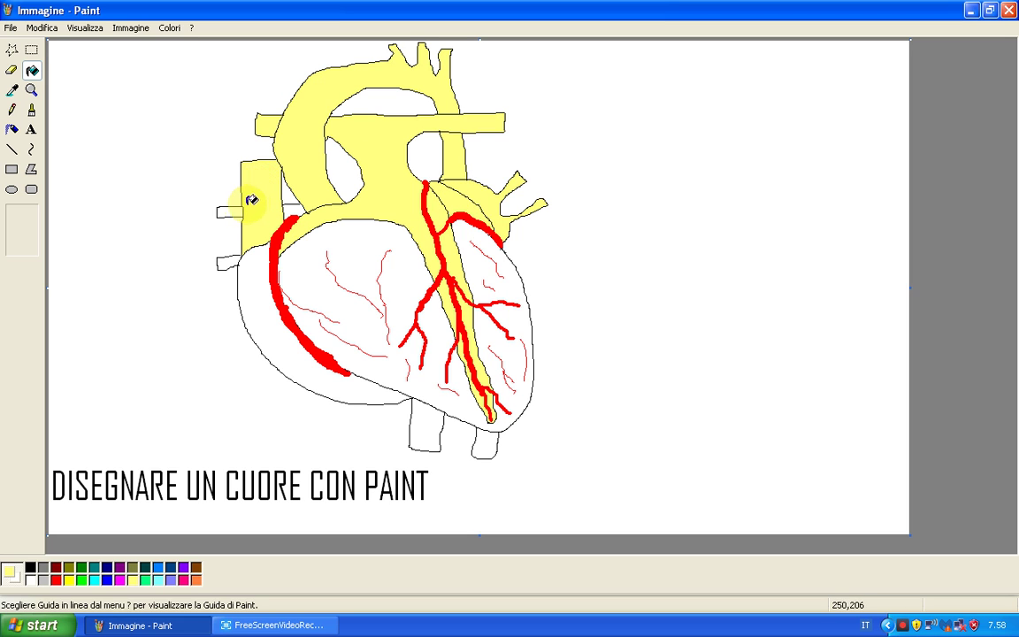
pyautogui.click(228, 252)
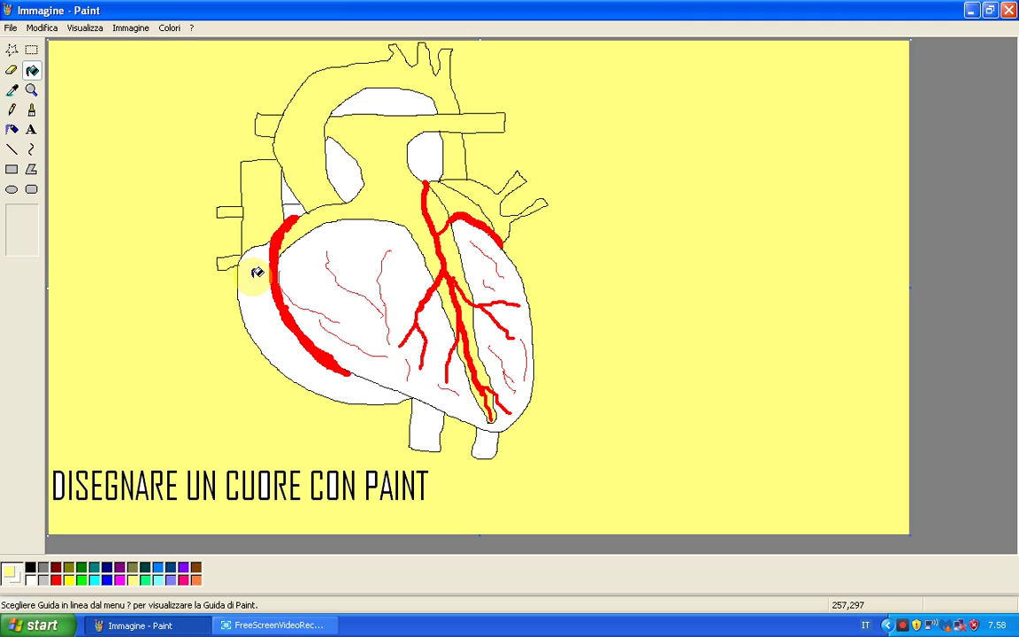
pyautogui.click(41, 28)
pyautogui.click(49, 42)
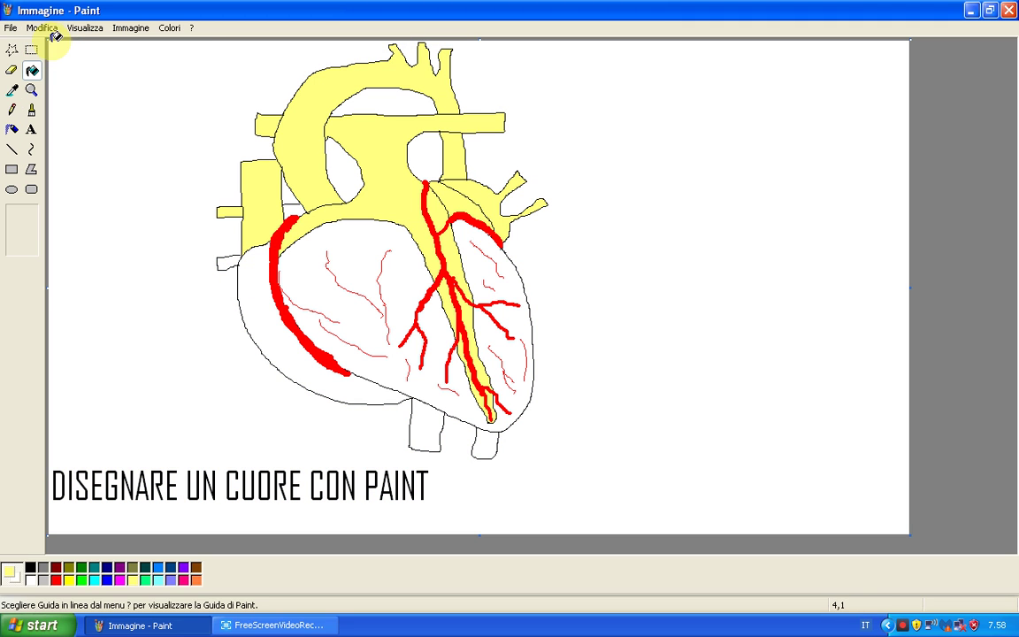
# Fill the outer band on the heart's left and the small vessel below the tip light yellow
pyautogui.click(32, 110)
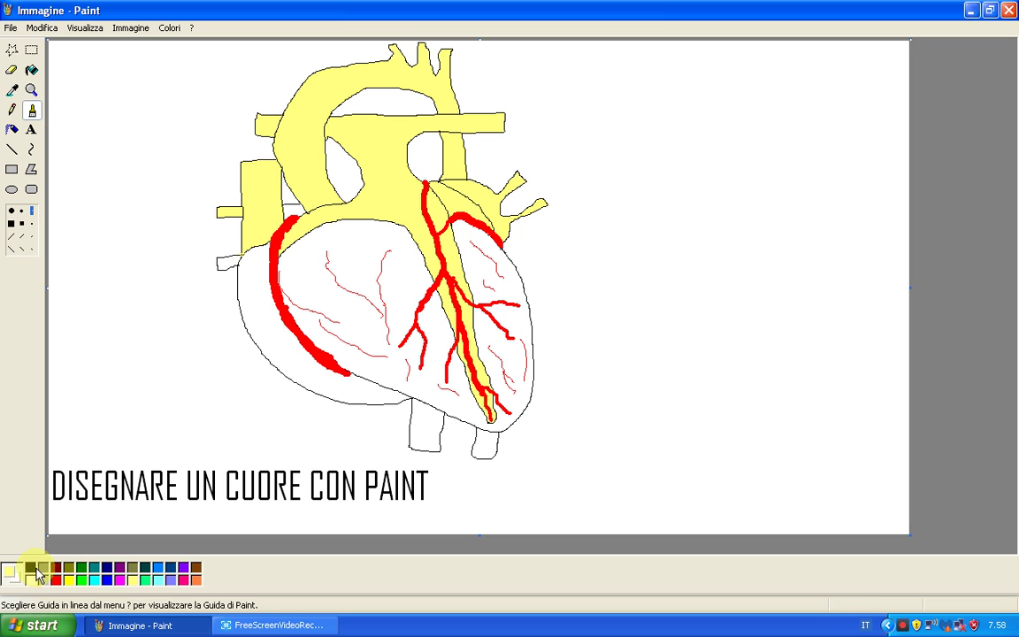
pyautogui.click(30, 567)
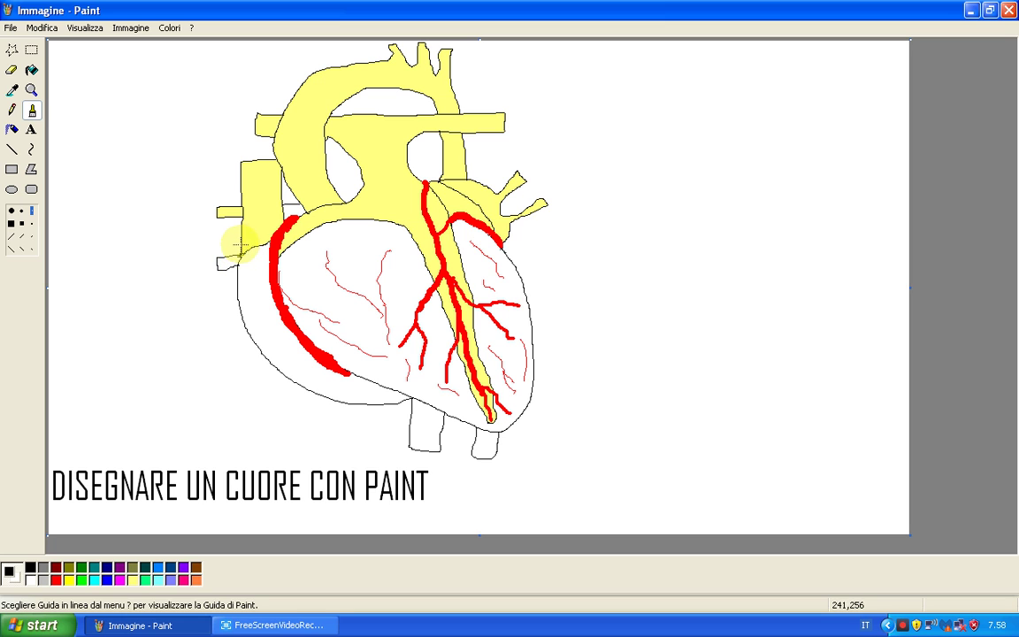
pyautogui.click(32, 71)
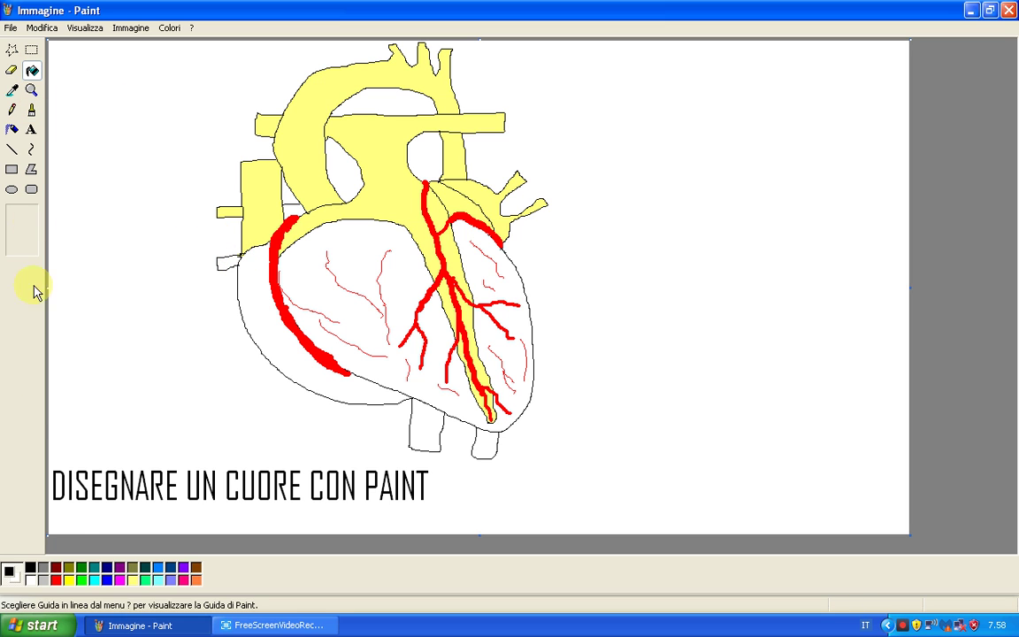
pyautogui.click(249, 264)
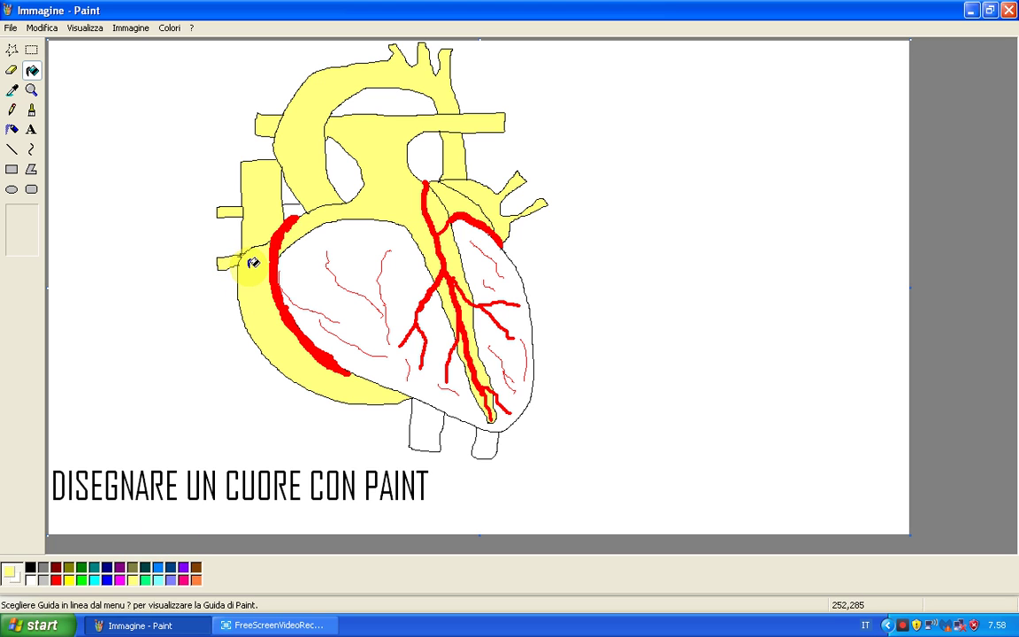
pyautogui.click(426, 423)
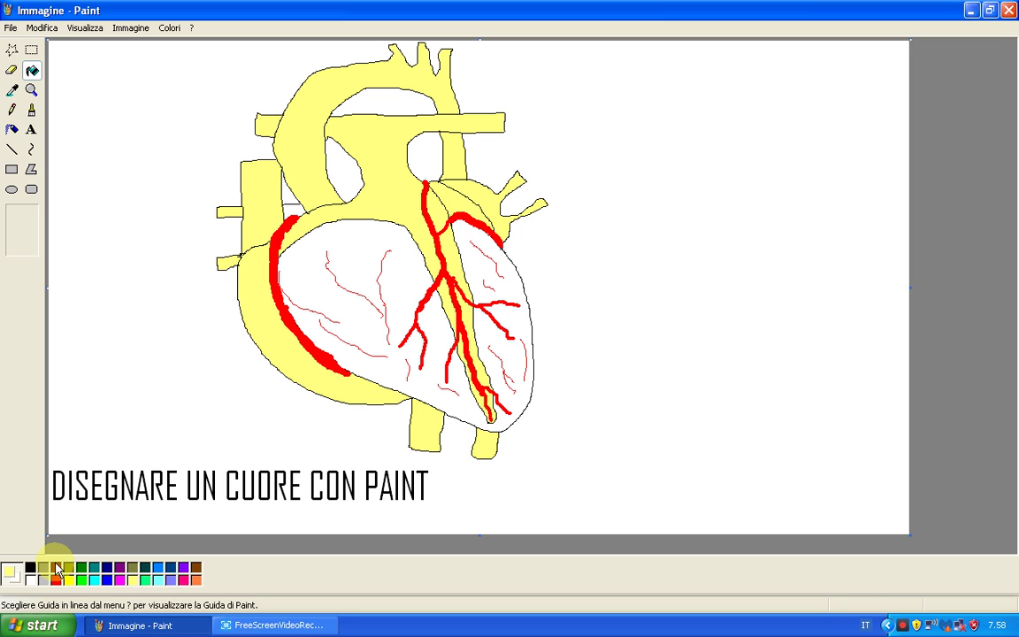
# Undo the bright red ventricle fill and refill both ventricles with dark red
pyautogui.click(55, 580)
pyautogui.click(365, 243)
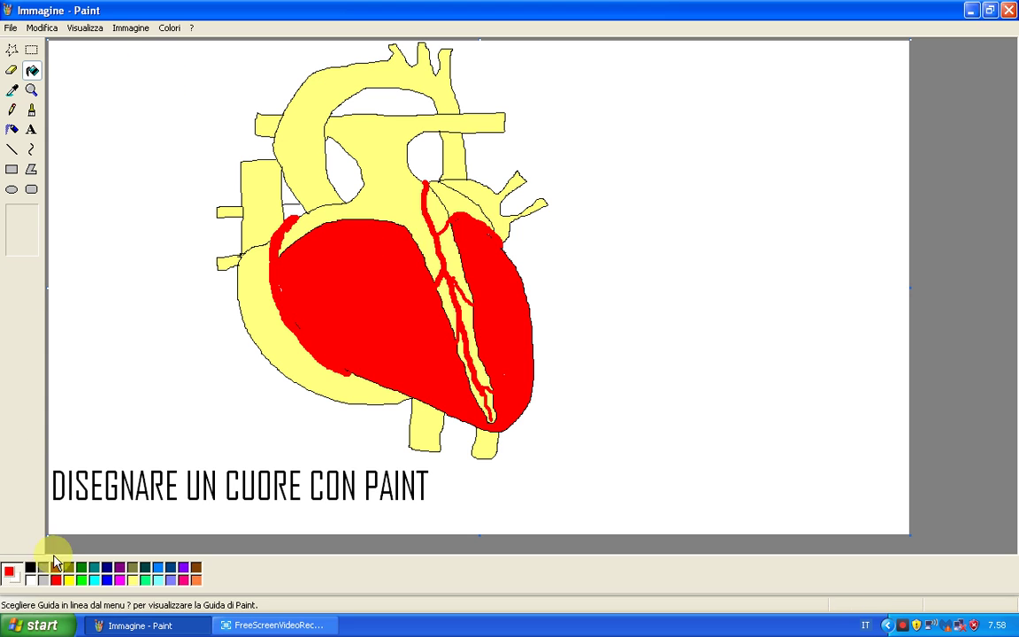
pyautogui.click(41, 29)
pyautogui.click(46, 44)
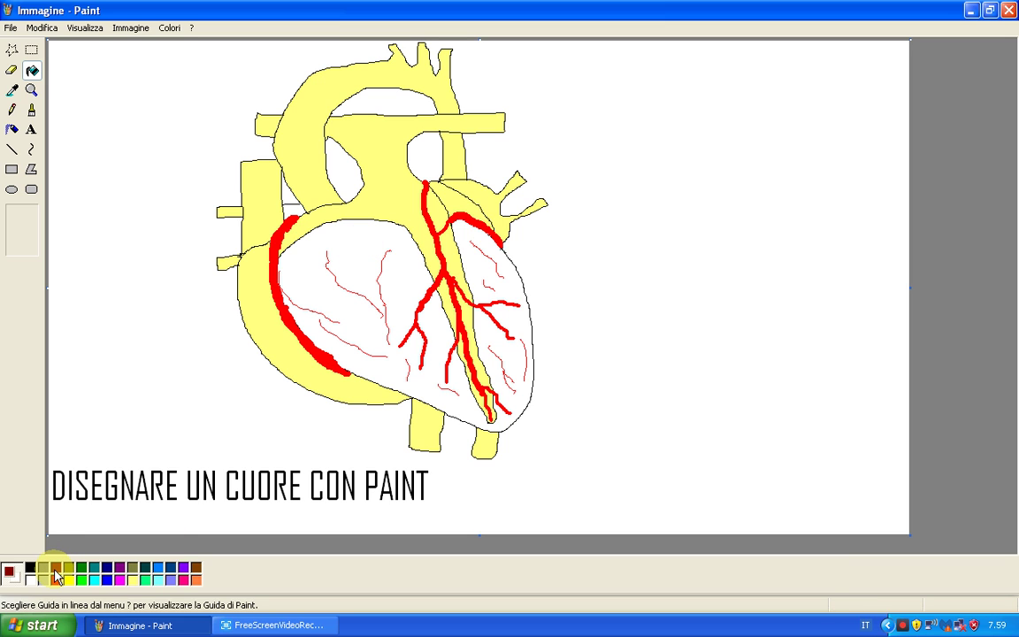
pyautogui.click(330, 302)
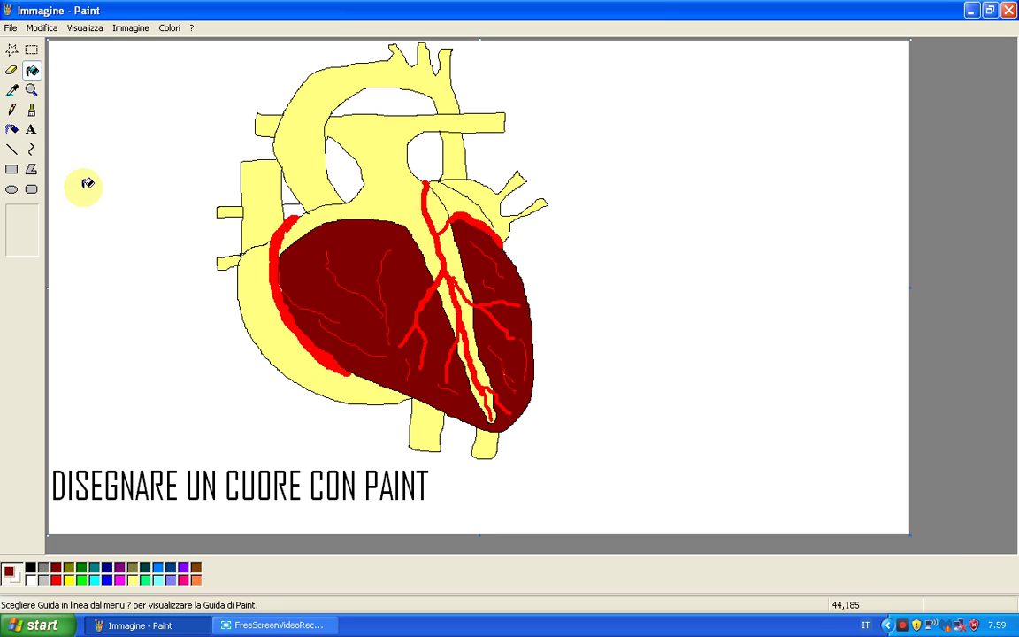
pyautogui.click(32, 110)
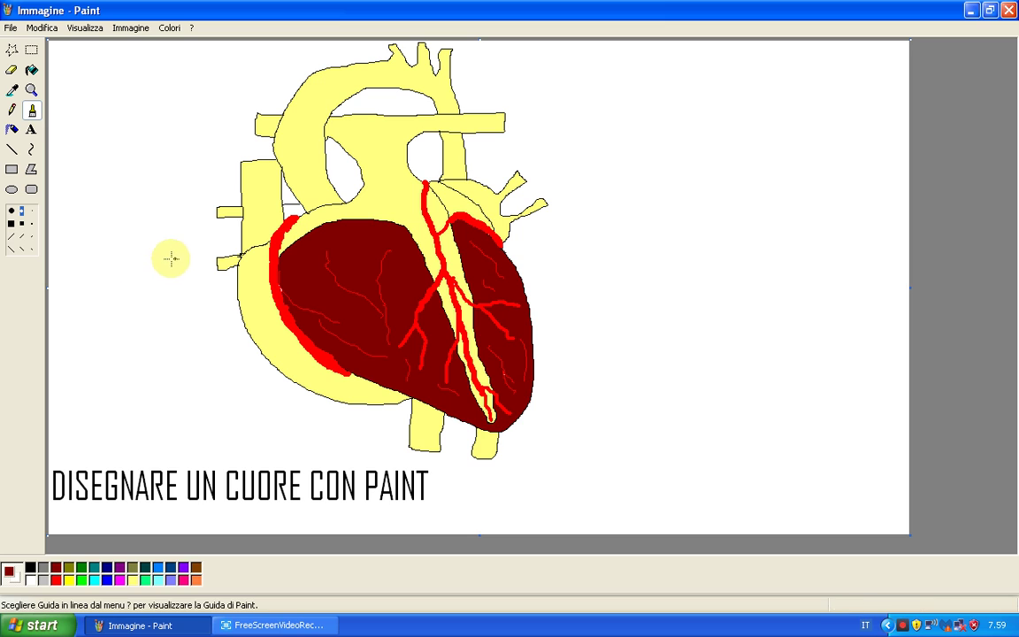
# Paint a black shading stroke along the heart's left edge
pyautogui.click(273, 245)
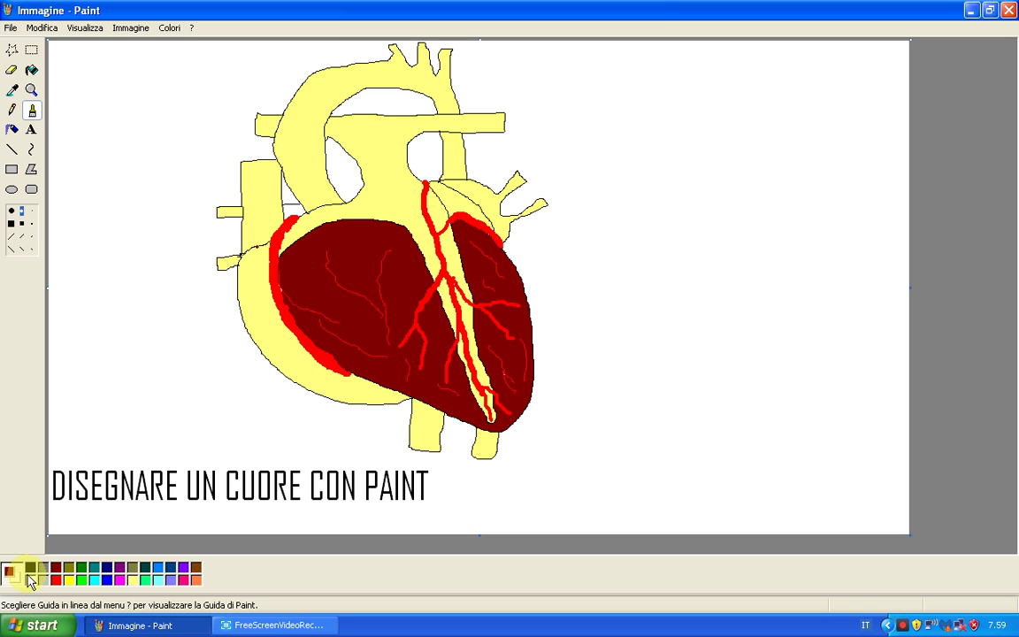
pyautogui.click(30, 567)
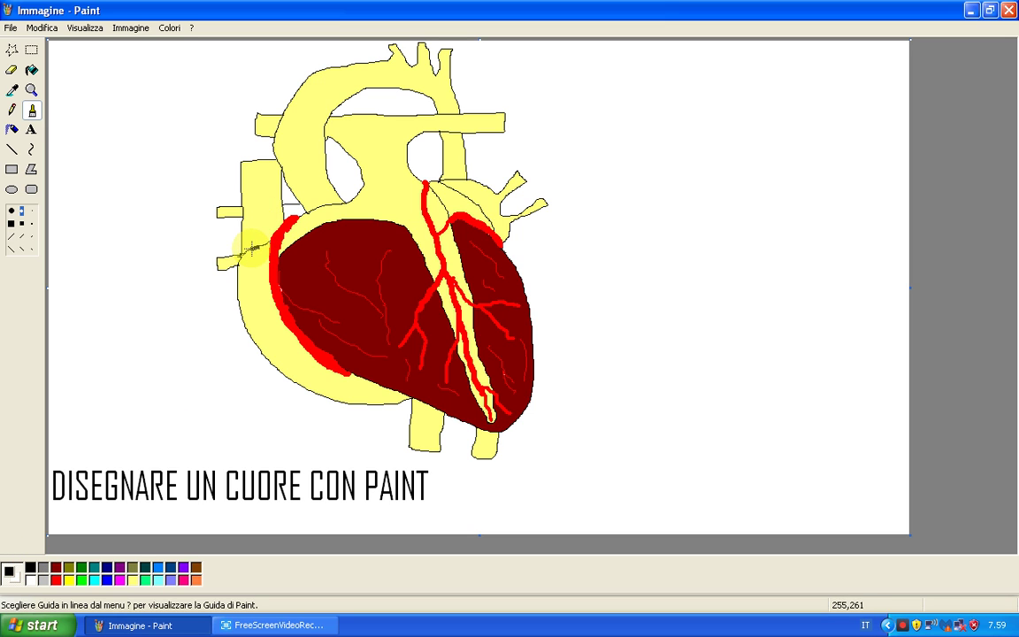
pyautogui.moveTo(237, 259)
pyautogui.mouseDown()
pyautogui.moveTo(245, 329)
pyautogui.moveTo(275, 365)
pyautogui.mouseUp()
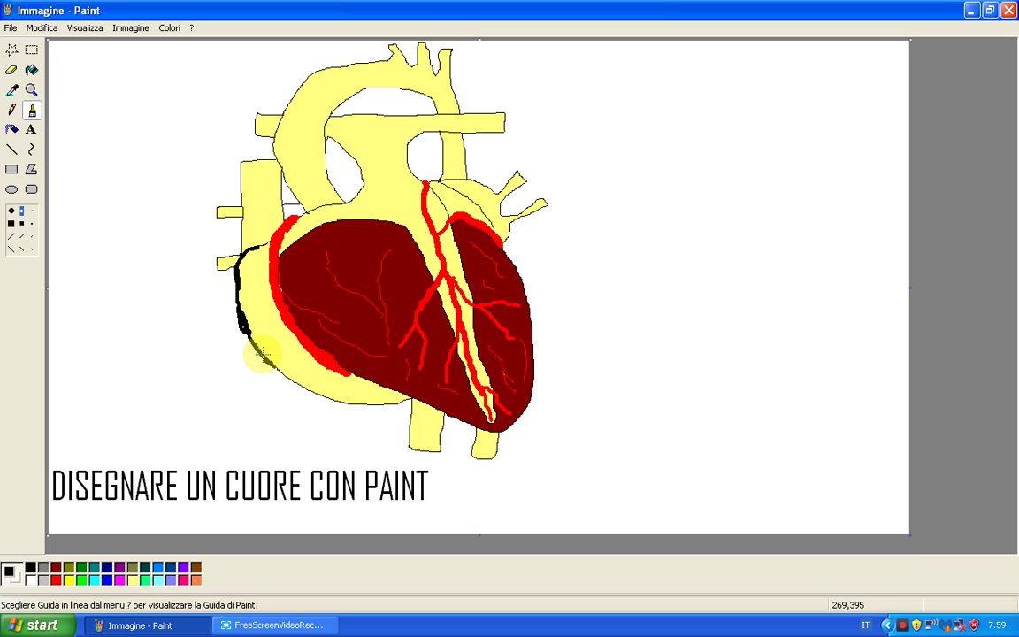
pyautogui.click(290, 281)
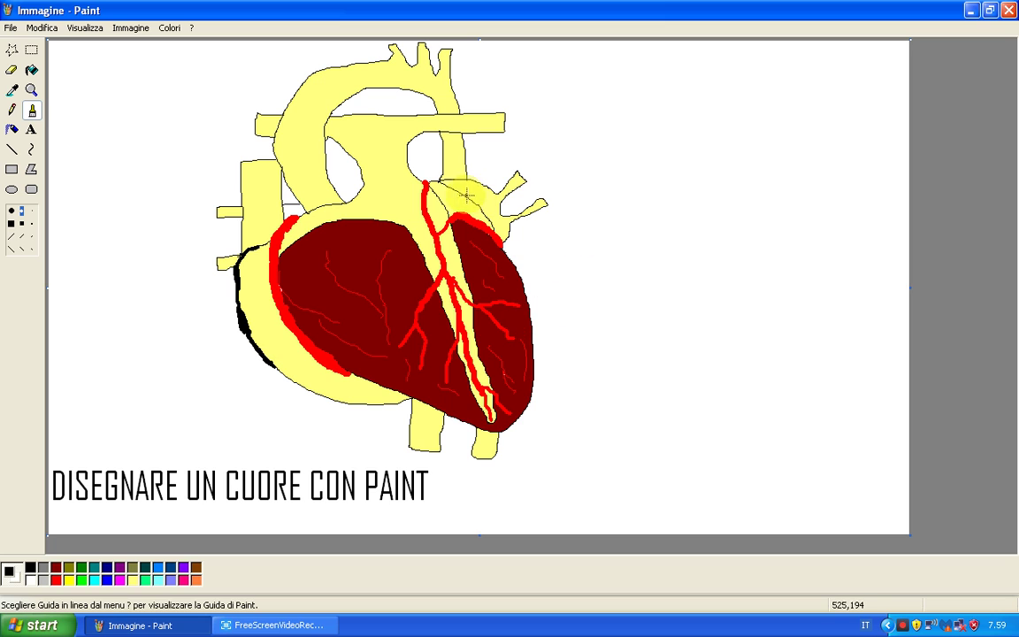
# Add black shading to the upper-right and top vessels, undoing a ragged left-vessel stroke
pyautogui.moveTo(446, 186); pyautogui.dragTo(492, 229)
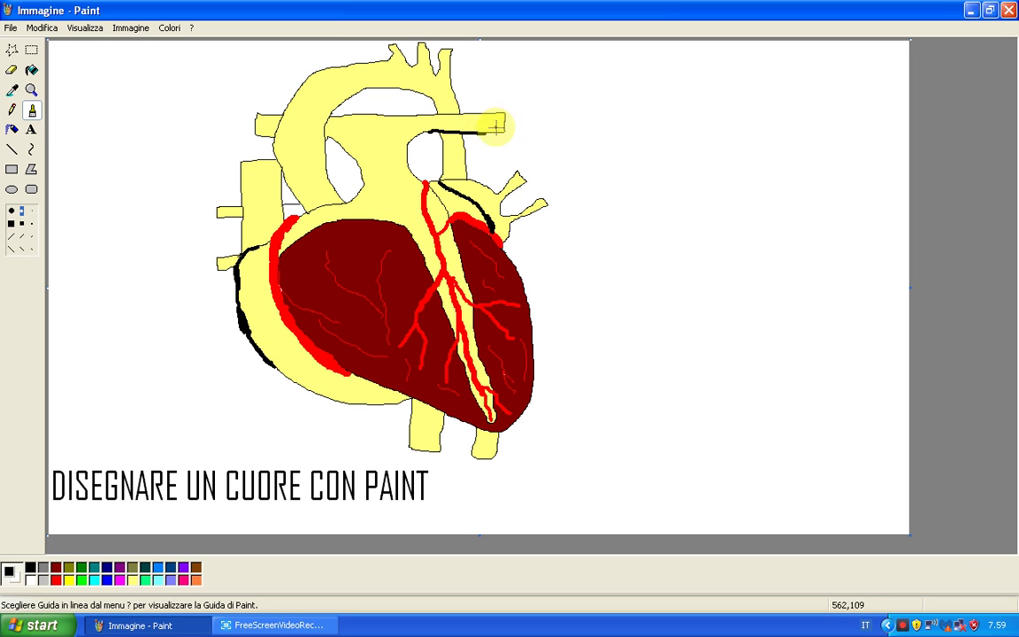
pyautogui.moveTo(465, 138); pyautogui.dragTo(484, 132)
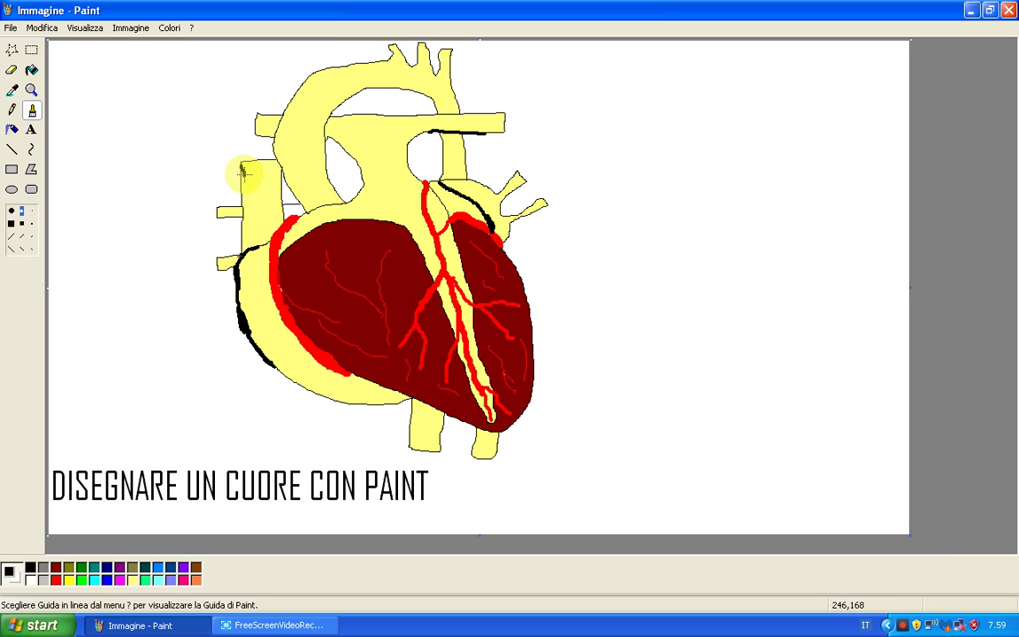
pyautogui.moveTo(244, 179)
pyautogui.mouseDown()
pyautogui.moveTo(247, 202)
pyautogui.moveTo(241, 184)
pyautogui.mouseUp()
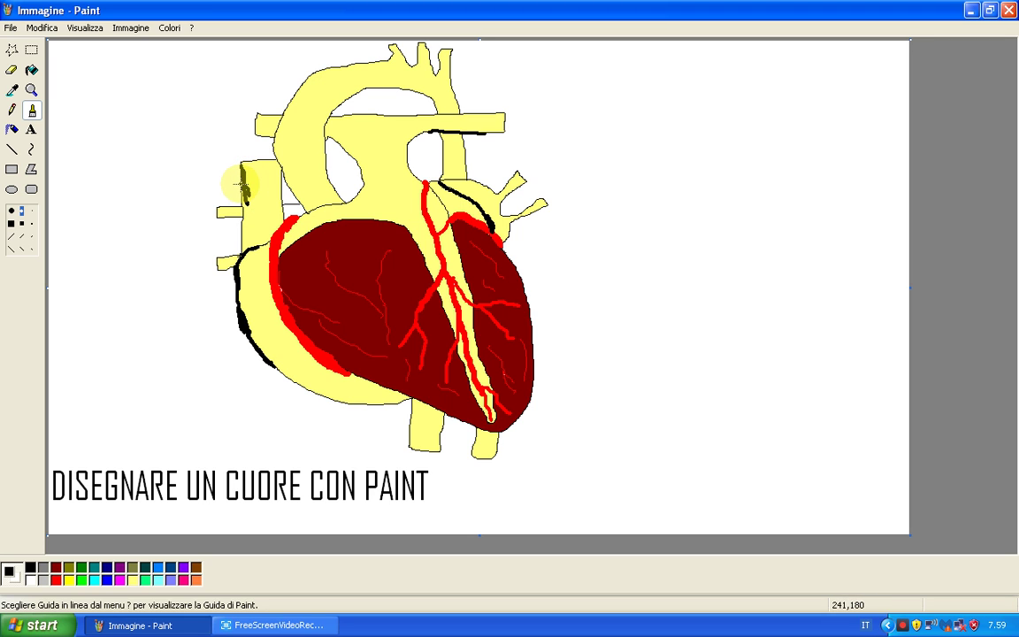
pyautogui.click(42, 27)
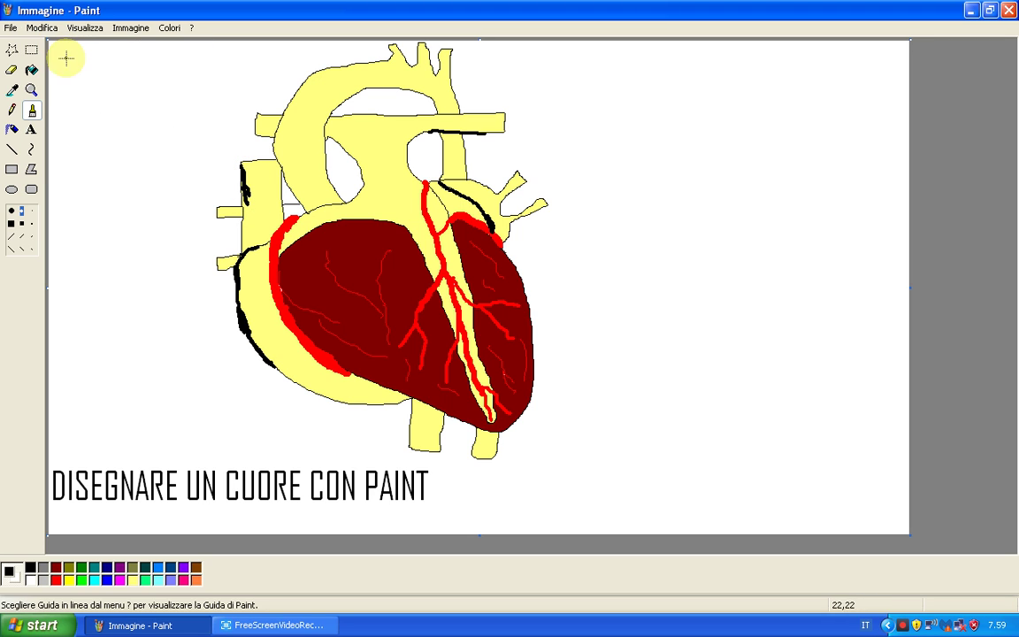
# Undo the last four ragged black strokes on the left vessel
pyautogui.click(42, 28)
pyautogui.click(39, 40)
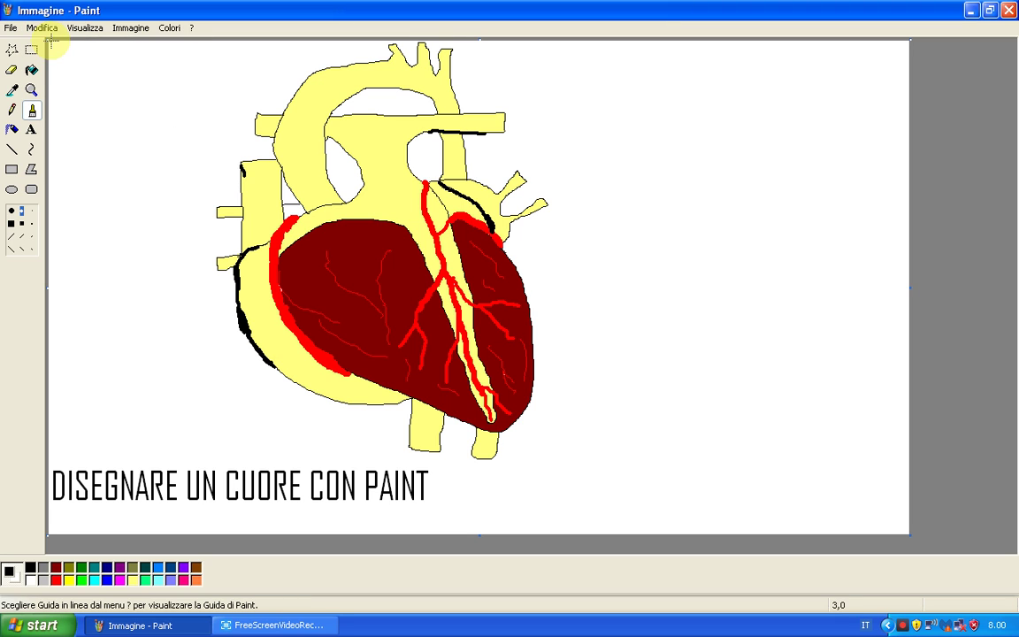
pyautogui.click(44, 28)
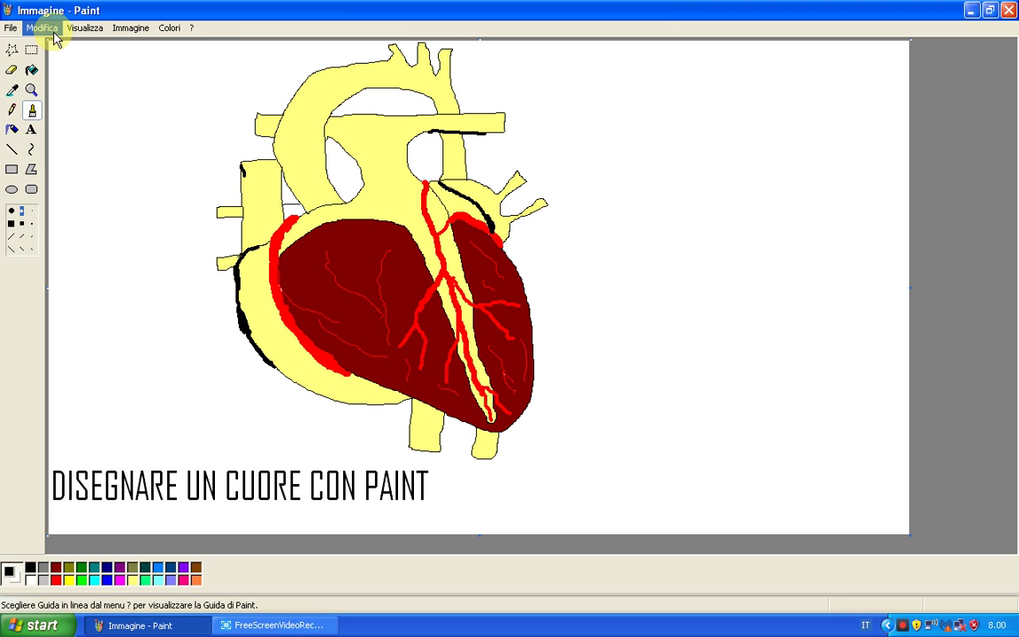
pyautogui.click(46, 29)
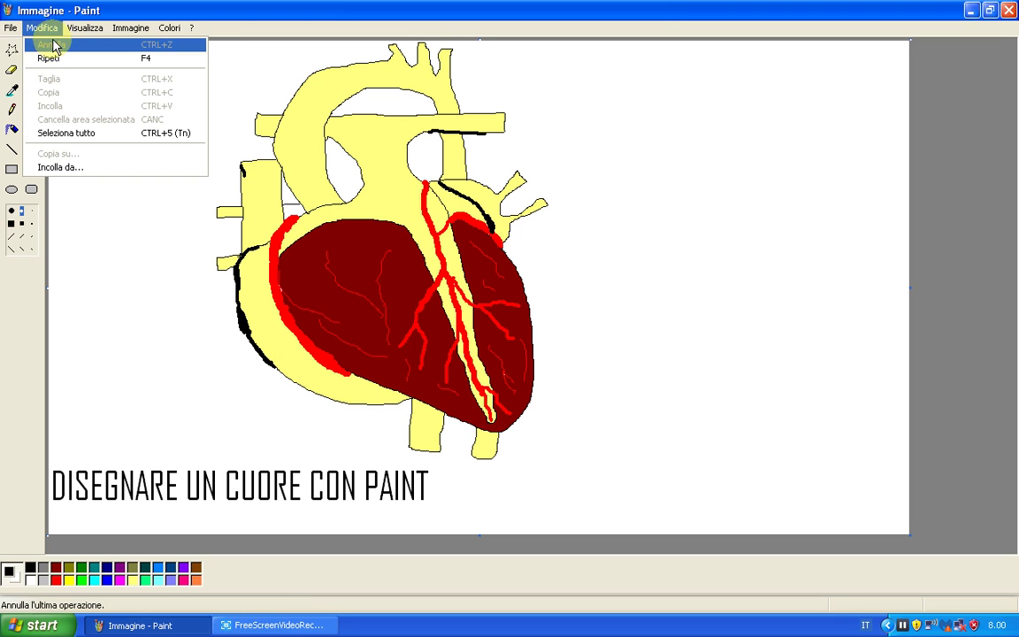
# Erase the stray black dot left on the left vessel
pyautogui.click(93, 210)
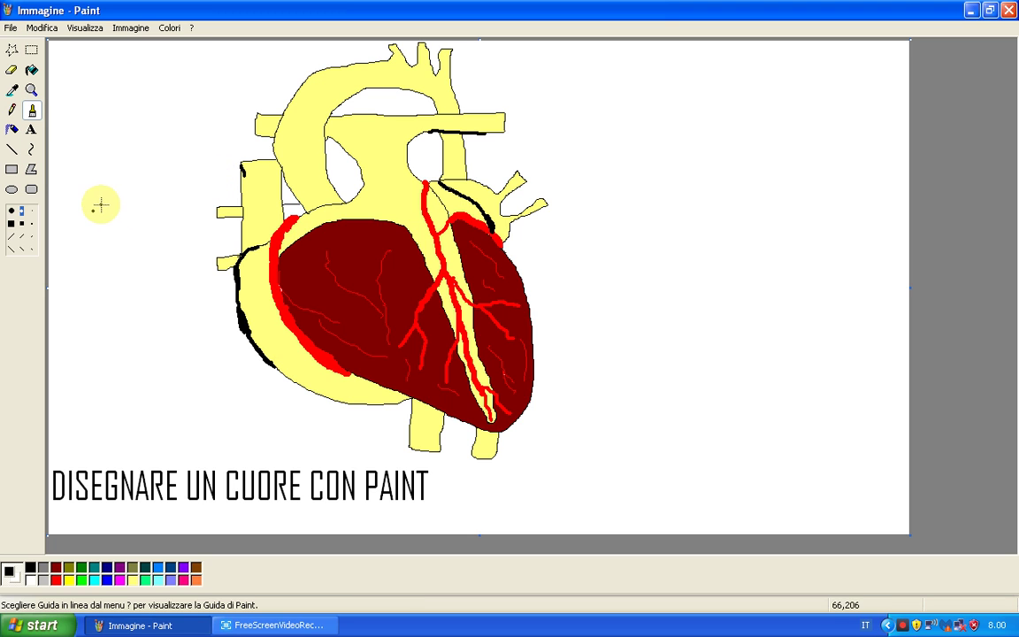
pyautogui.click(54, 45)
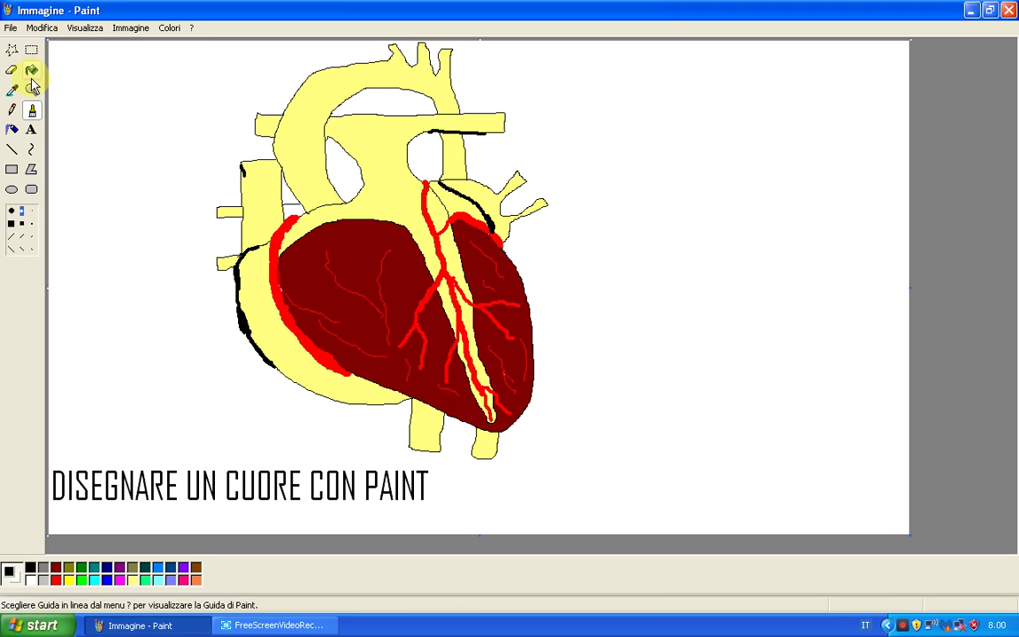
pyautogui.click(12, 70)
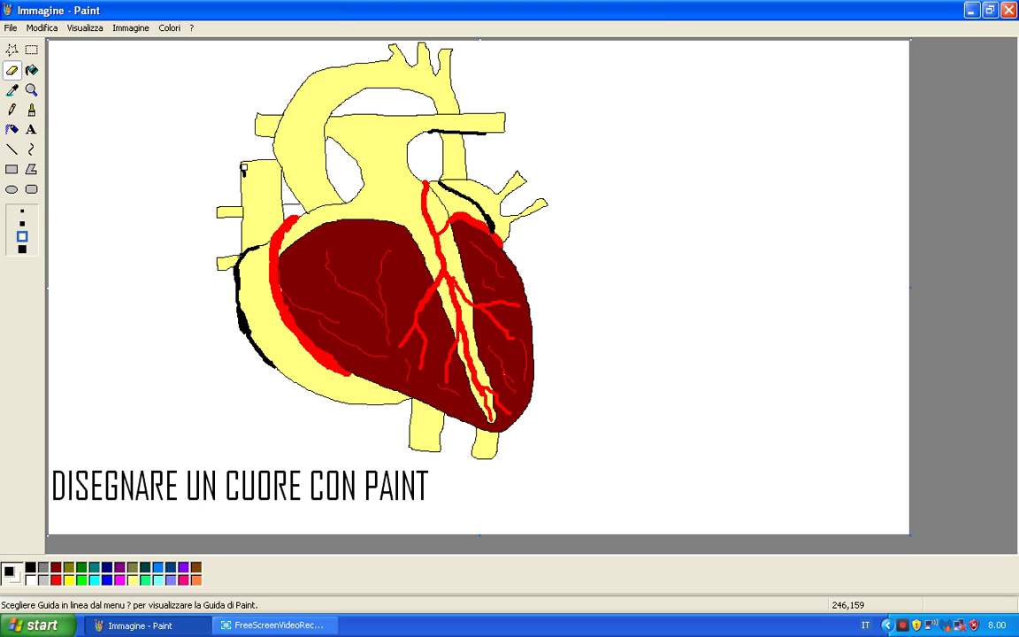
pyautogui.click(31, 108)
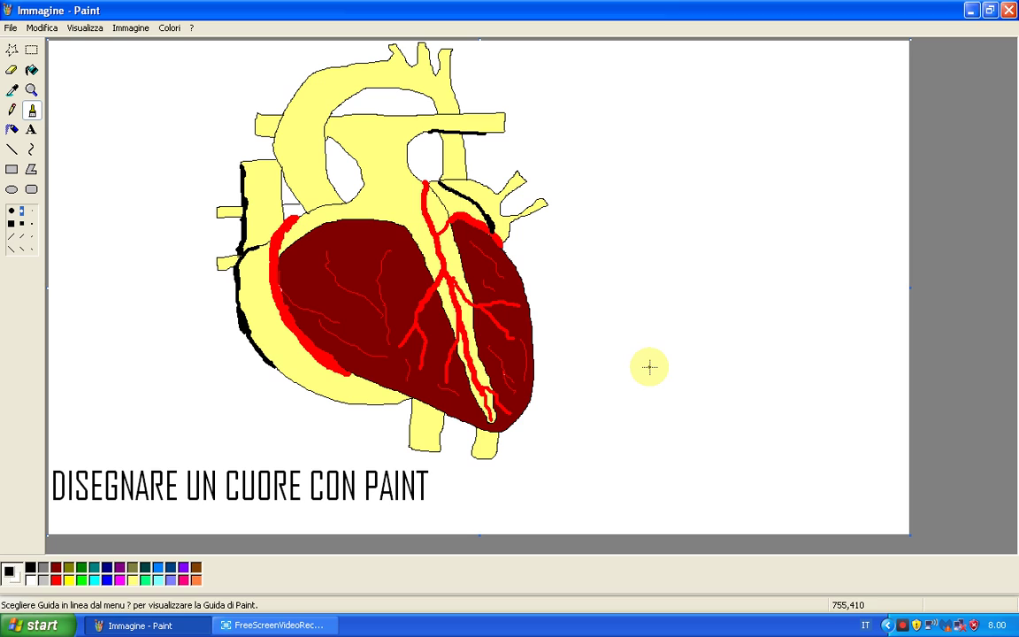
# Outline the heart's right side down to the bottom tip with thick black strokes
pyautogui.click(505, 249)
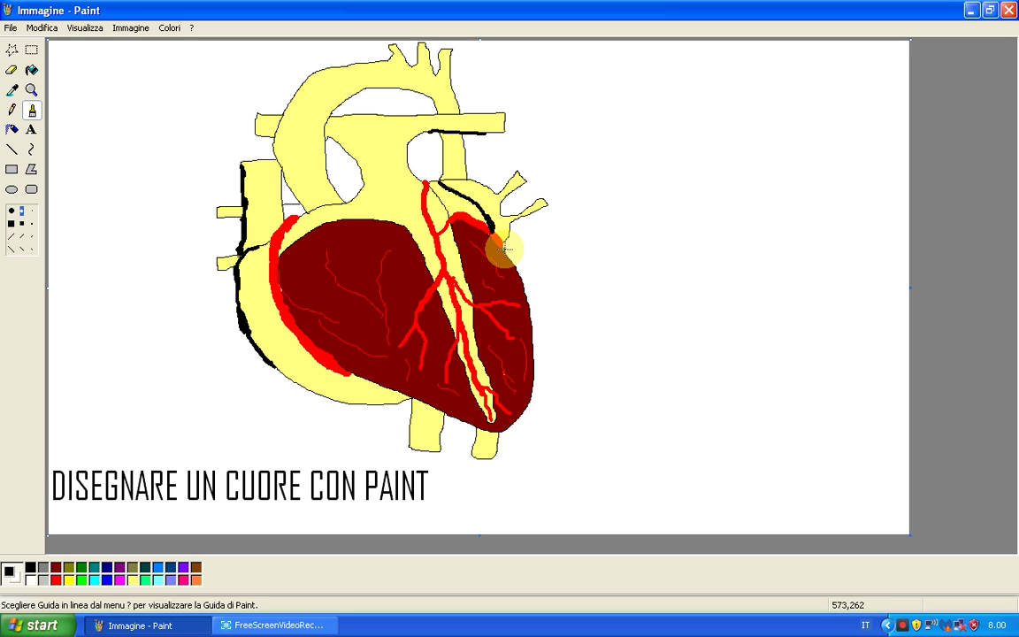
pyautogui.moveTo(502, 249)
pyautogui.mouseDown()
pyautogui.moveTo(525, 288)
pyautogui.moveTo(529, 396)
pyautogui.mouseUp()
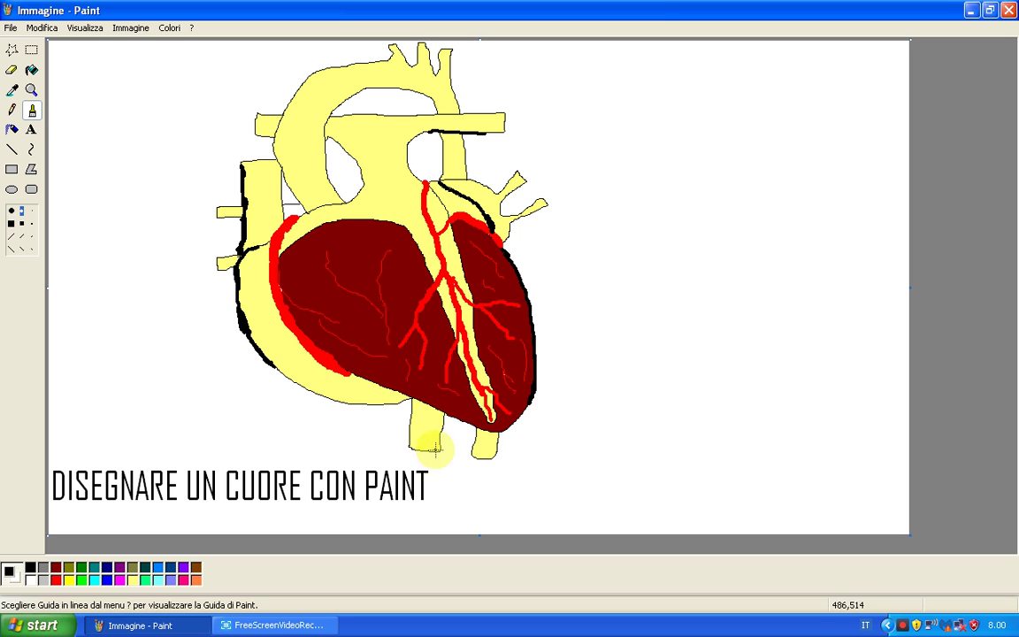
pyautogui.moveTo(530, 389); pyautogui.dragTo(496, 416)
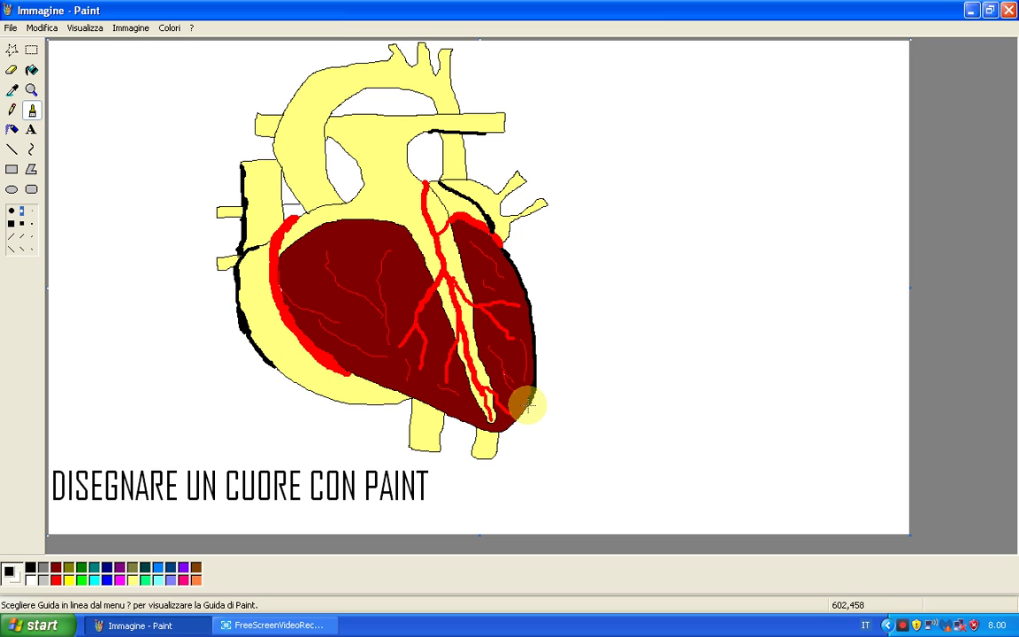
pyautogui.moveTo(517, 416)
pyautogui.mouseDown()
pyautogui.moveTo(500, 433)
pyautogui.moveTo(447, 417)
pyautogui.mouseUp()
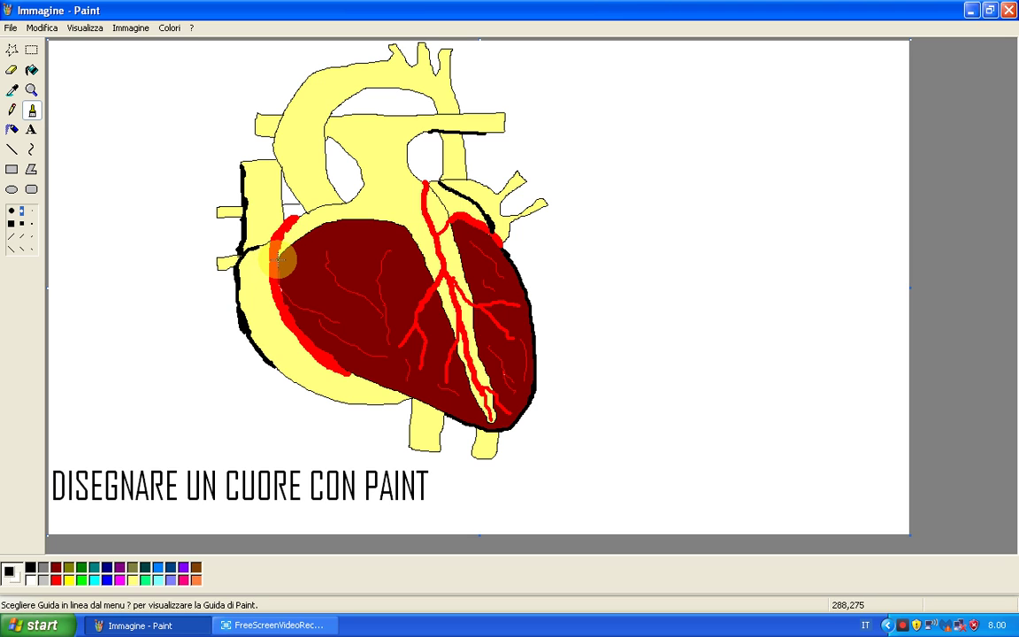
# Darken the ventricles' left edge and lower-left edge with black strokes
pyautogui.moveTo(277, 263); pyautogui.dragTo(290, 315)
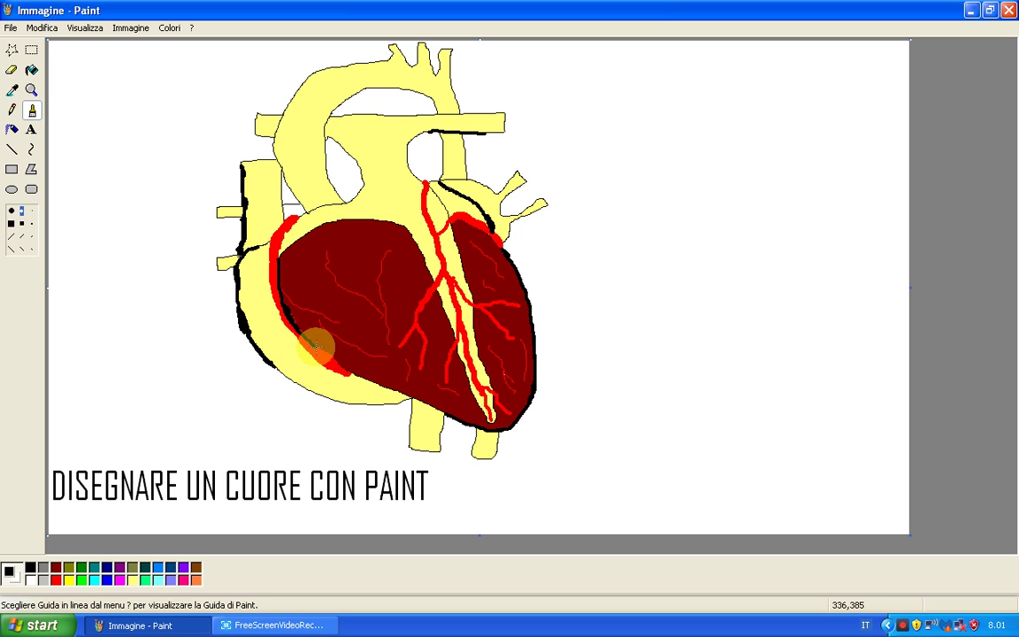
pyautogui.moveTo(301, 330); pyautogui.dragTo(389, 389)
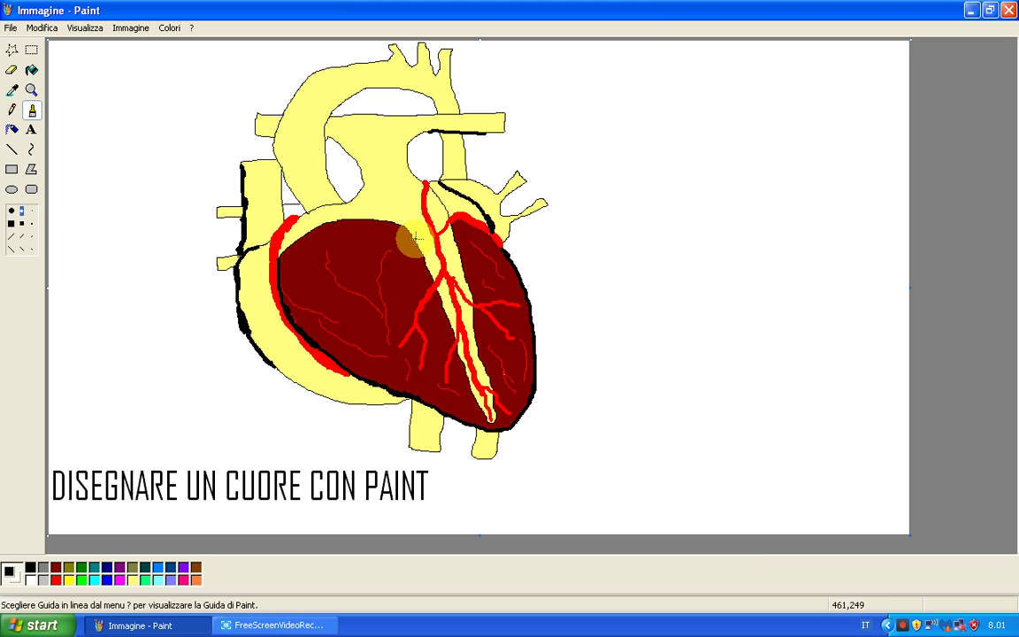
pyautogui.click(32, 211)
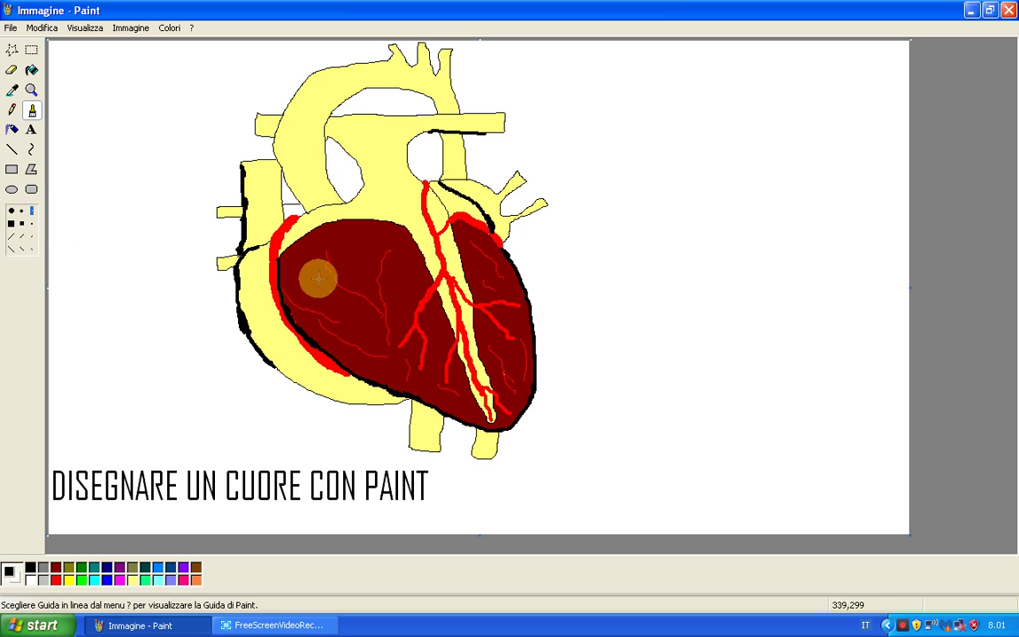